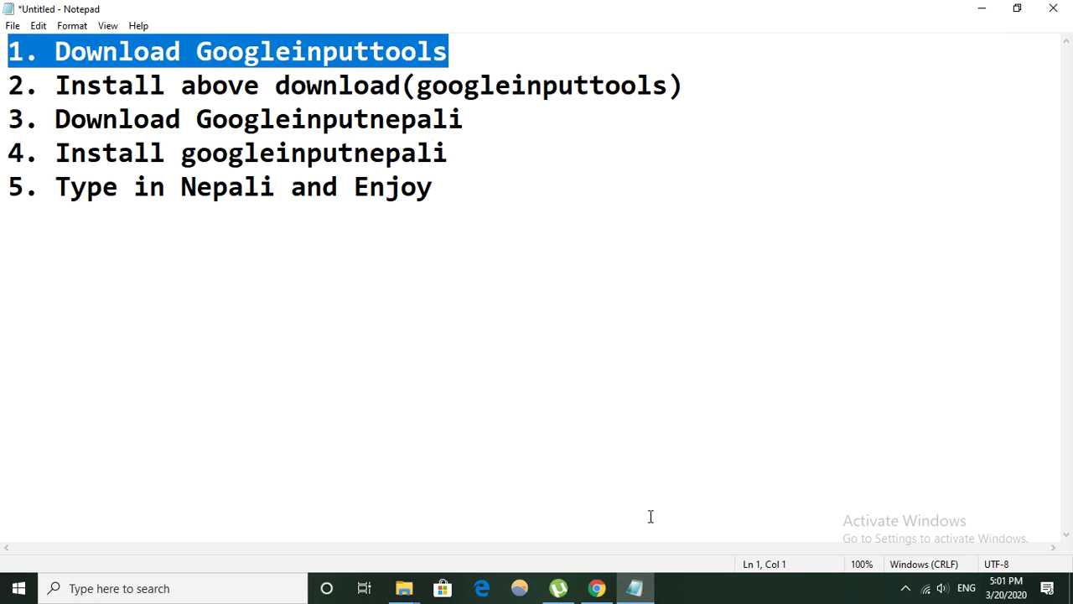
Step: Switch to Chrome and start downloading GoogleInputTools.exe from its Google Drive page
{"action": "left_click", "coordinate": [597, 588]}
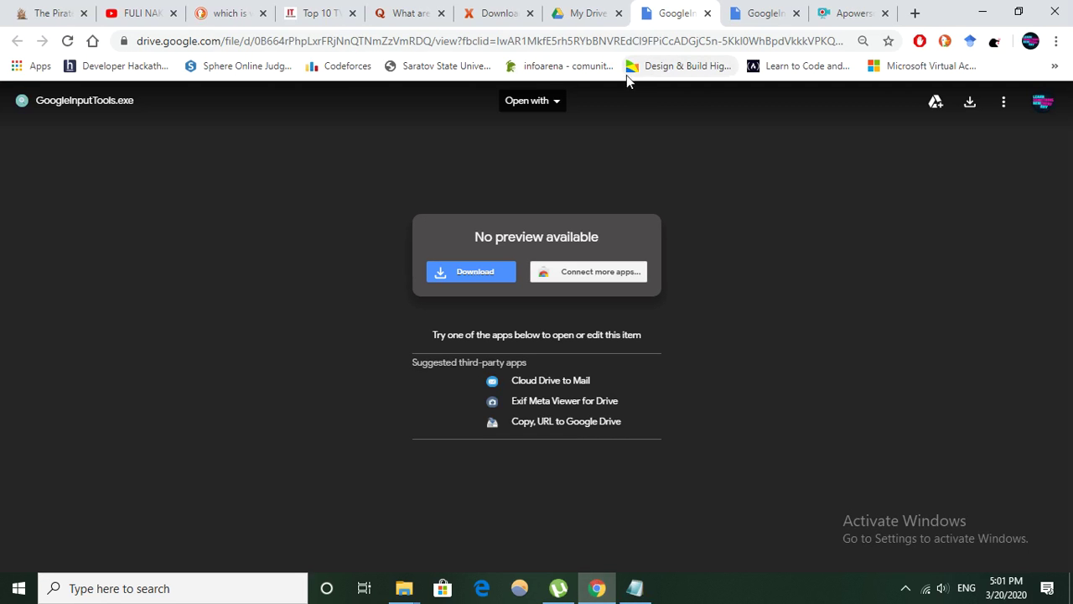
{"action": "left_click", "coordinate": [576, 42]}
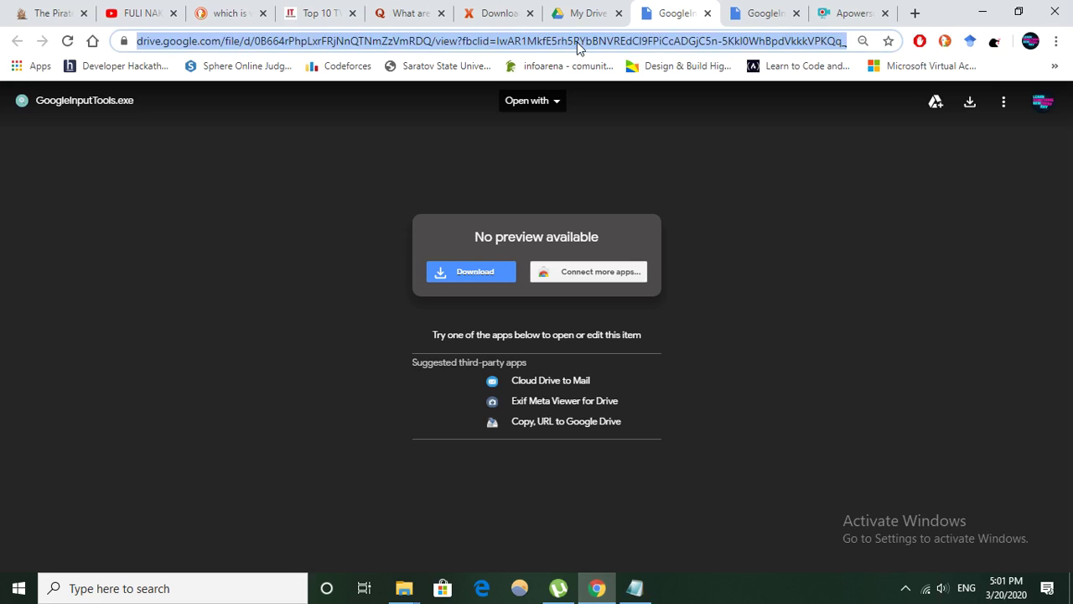
{"action": "left_click", "coordinate": [470, 273]}
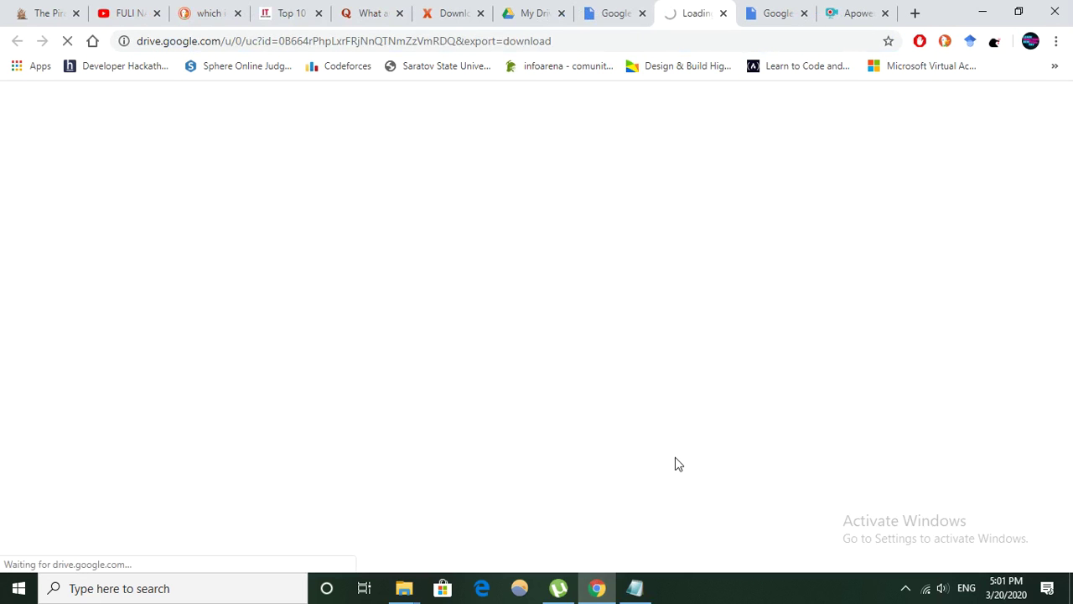
Step: In the Notepad list, replace "Googleinputtools" in line 1 with "( I provided link in description)"
{"action": "left_click", "coordinate": [635, 587]}
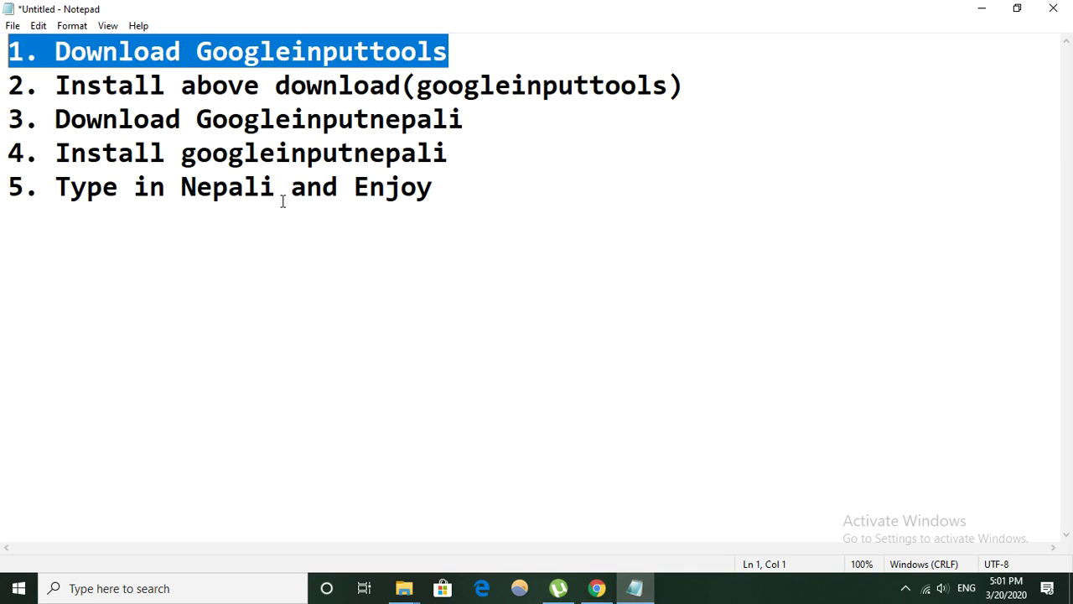
{"action": "double_click", "coordinate": [468, 51]}
{"action": "type", "text": "("}
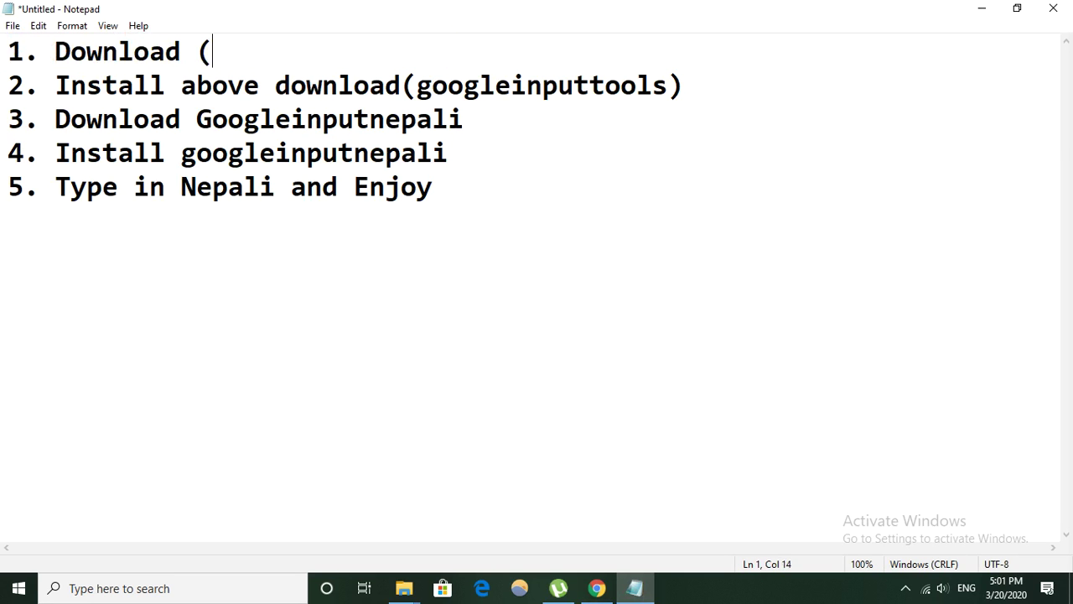
{"action": "type", "text": " I provide"}
{"action": "key", "text": "BackSpace"}
{"action": "key", "text": "BackSpace"}
{"action": "key", "text": "BackSpace"}
{"action": "key", "text": "BackSpace"}
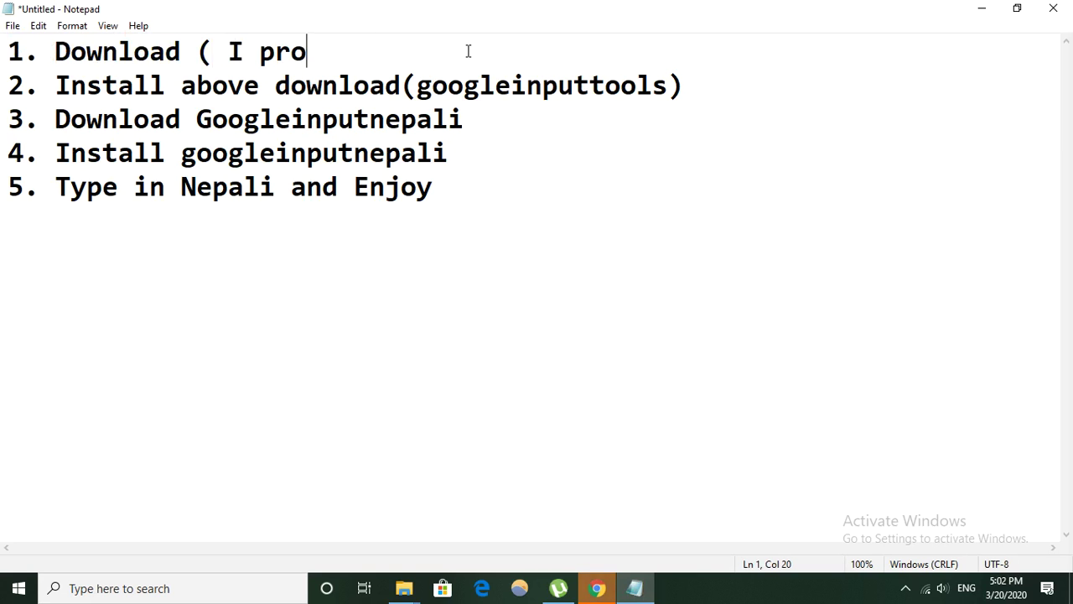
{"action": "key", "text": "ctrl+z"}
{"action": "key", "text": "ctrl+z"}
{"action": "left_click", "coordinate": [468, 51]}
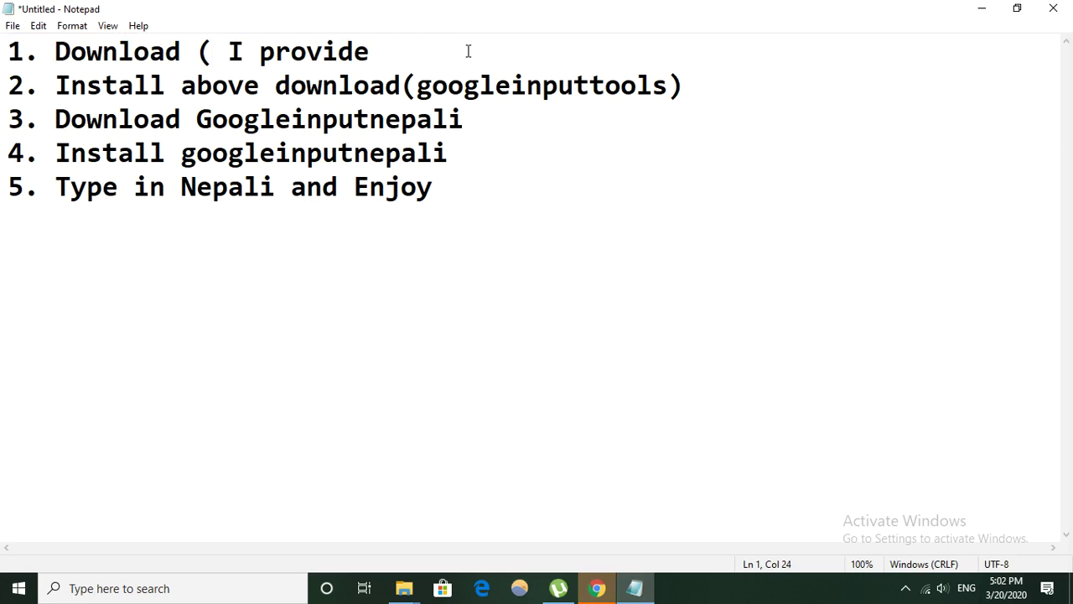
{"action": "type", "text": "d "}
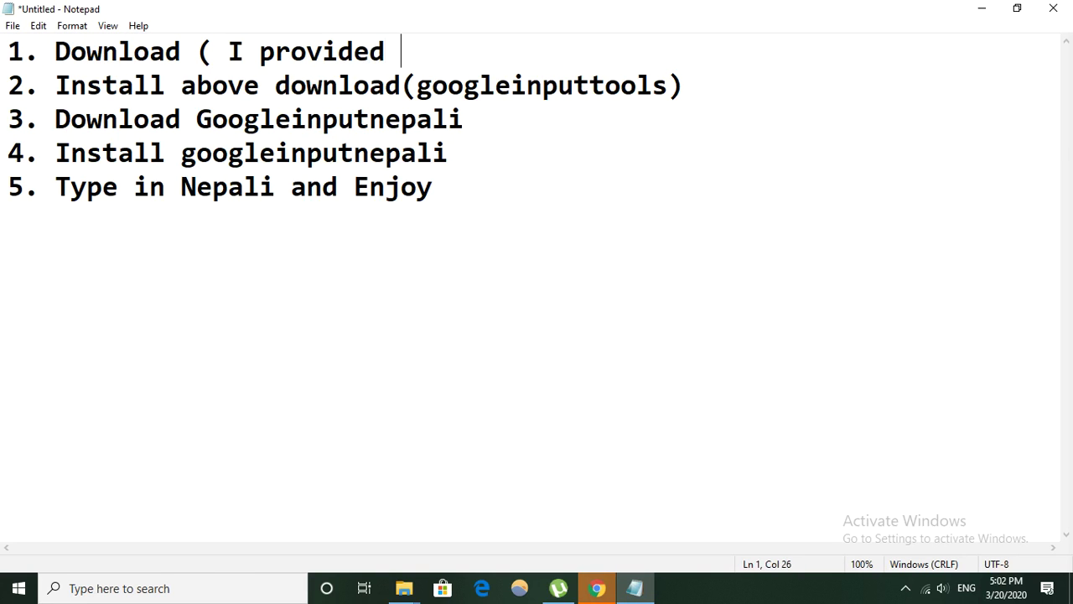
{"action": "type", "text": "link in "}
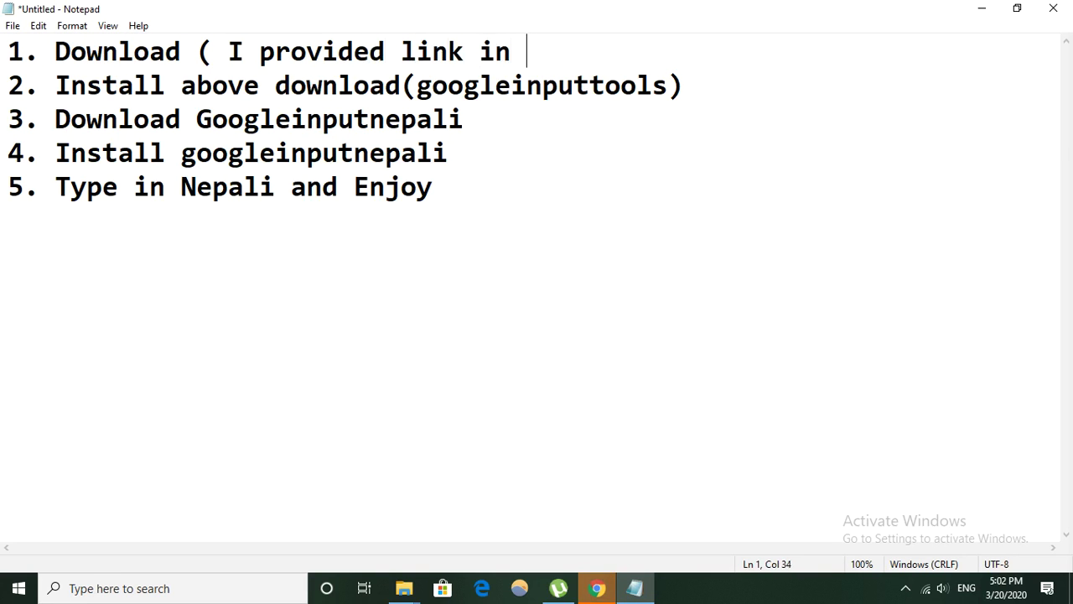
{"action": "type", "text": "description"}
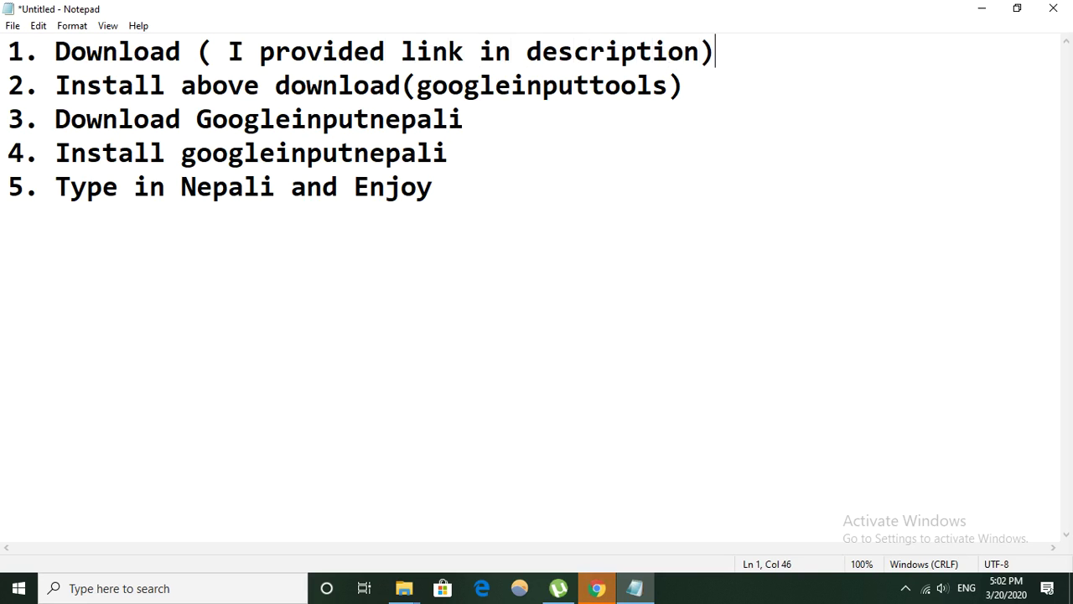
Step: Back in Chrome, save GoogleInputTools to the Downloads folder and show the downloaded file in its folder
{"action": "left_click", "coordinate": [597, 588]}
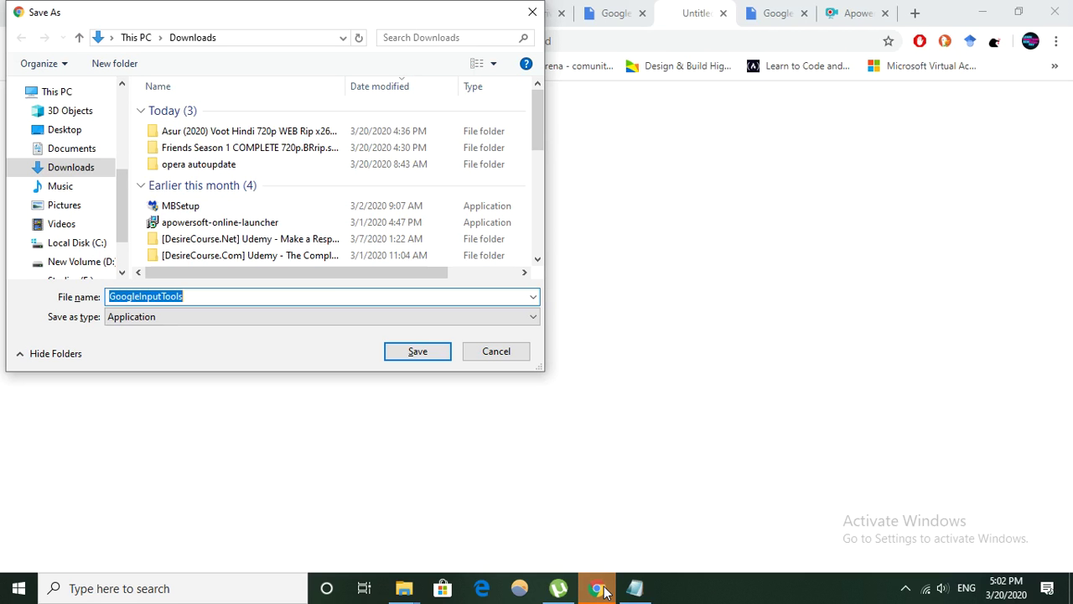
{"action": "left_click", "coordinate": [417, 350]}
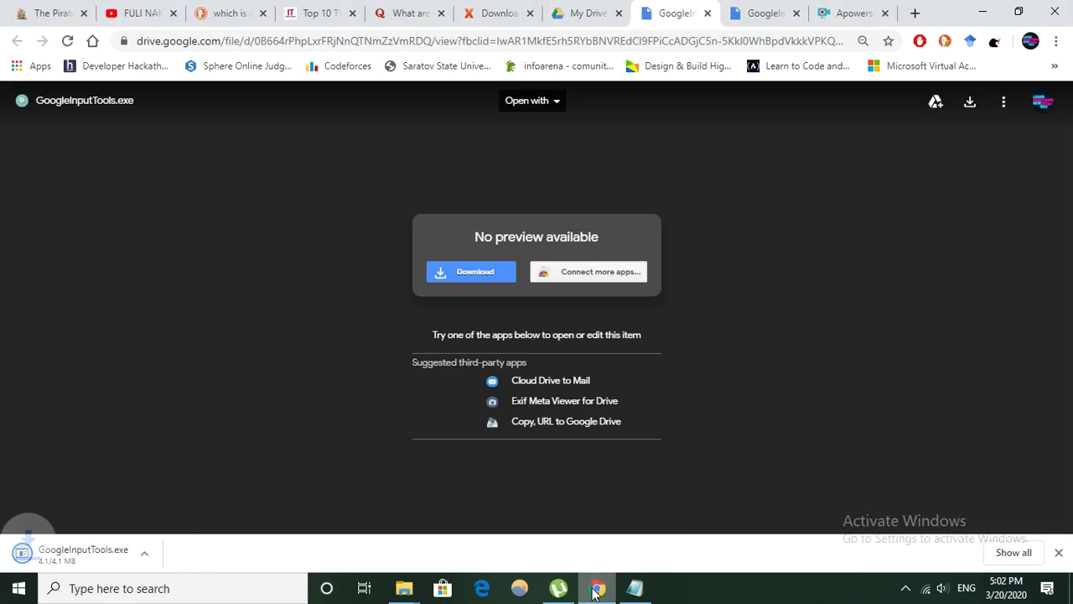
{"action": "right_click", "coordinate": [102, 563]}
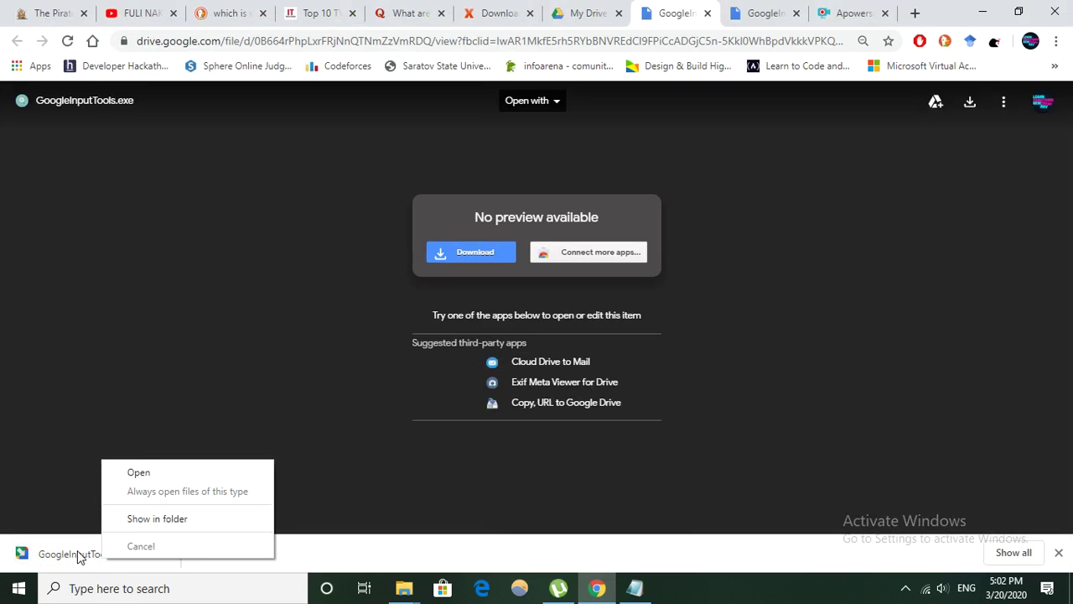
{"action": "left_click", "coordinate": [166, 525]}
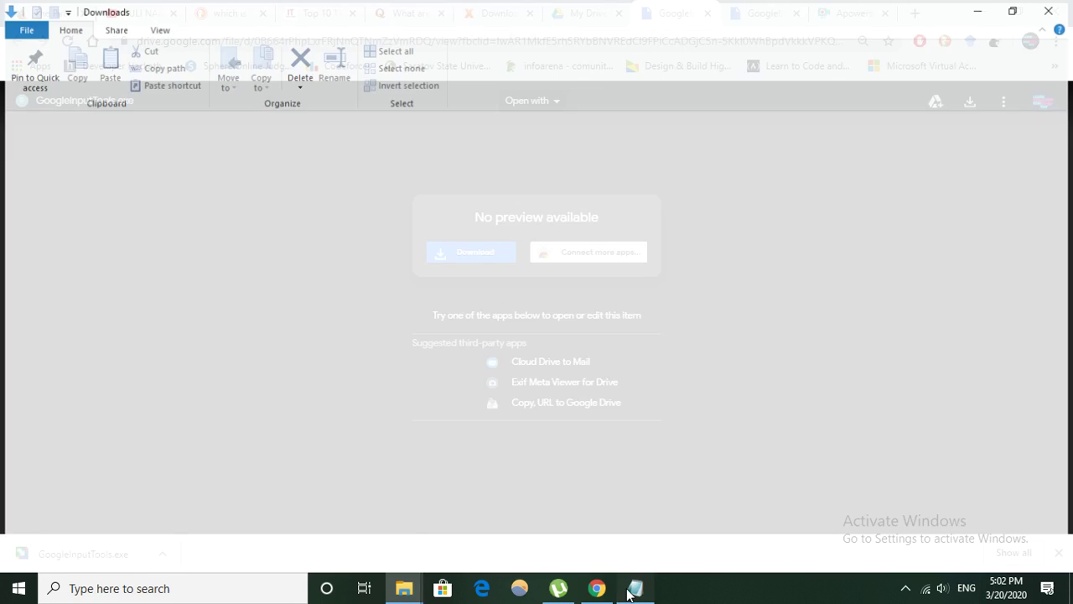
Step: Highlight line 2 of the Notepad list, then launch the GoogleInputTools installer from the Downloads folder
{"action": "left_click", "coordinate": [636, 589]}
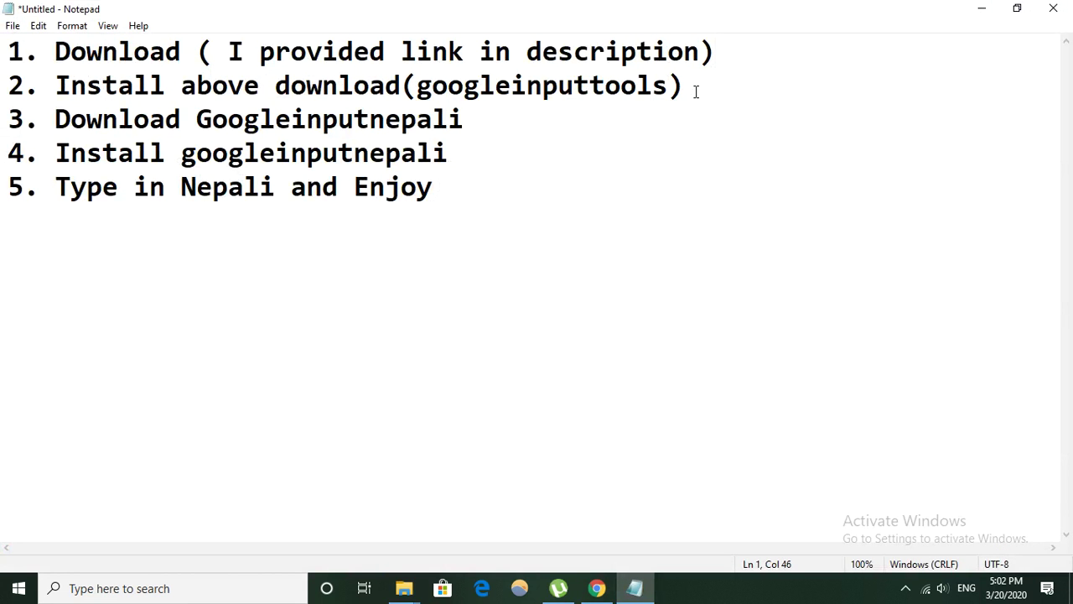
{"action": "left_click_drag", "start_coordinate": [696, 90], "coordinate": [27, 90]}
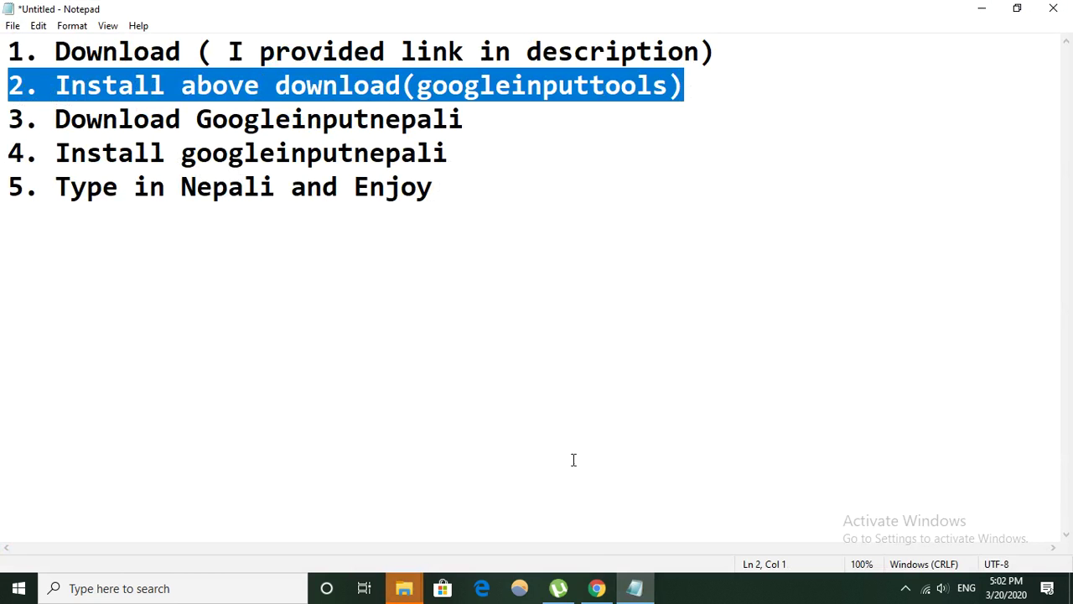
{"action": "mouse_move", "coordinate": [403, 588]}
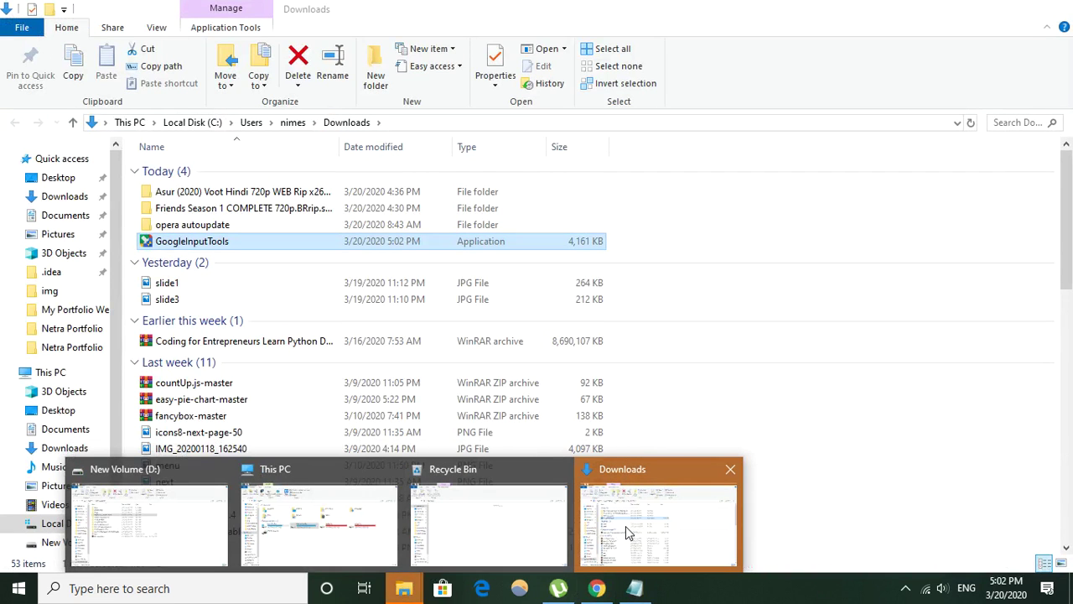
{"action": "left_click", "coordinate": [625, 526]}
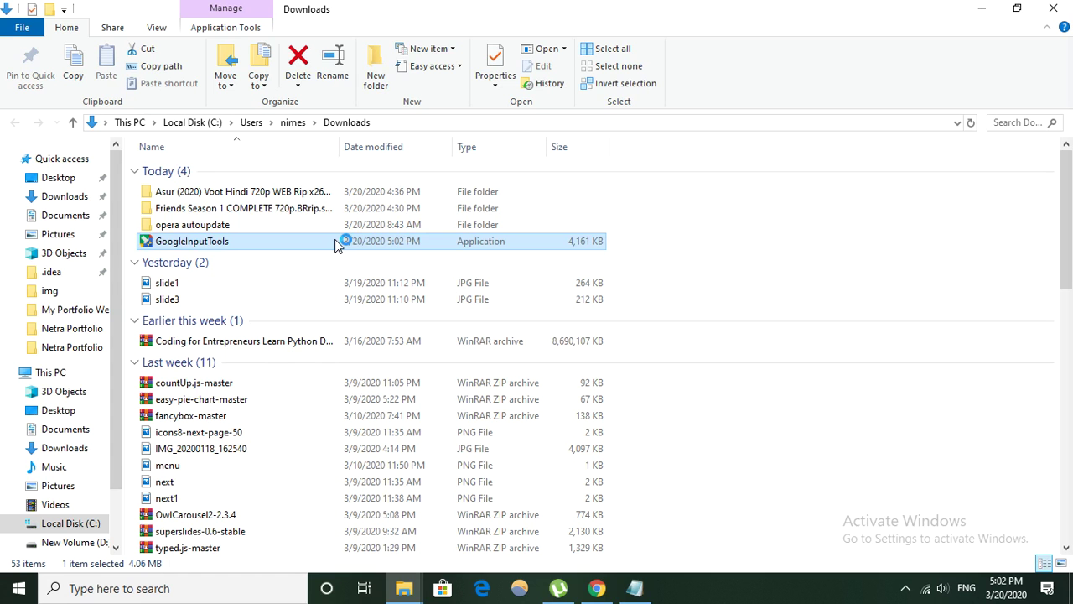
Step: Highlight line 3 of the Notepad list and start downloading GoogleInputNepali.exe from its Google Drive page in Chrome
{"action": "left_click", "coordinate": [634, 589]}
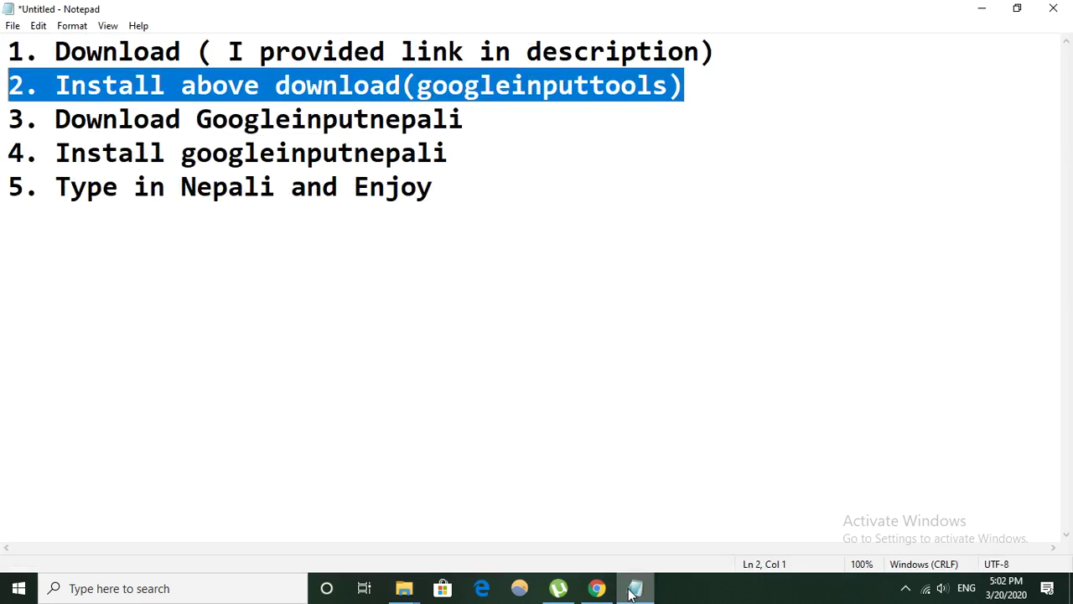
{"action": "left_click_drag", "start_coordinate": [487, 113], "coordinate": [29, 126]}
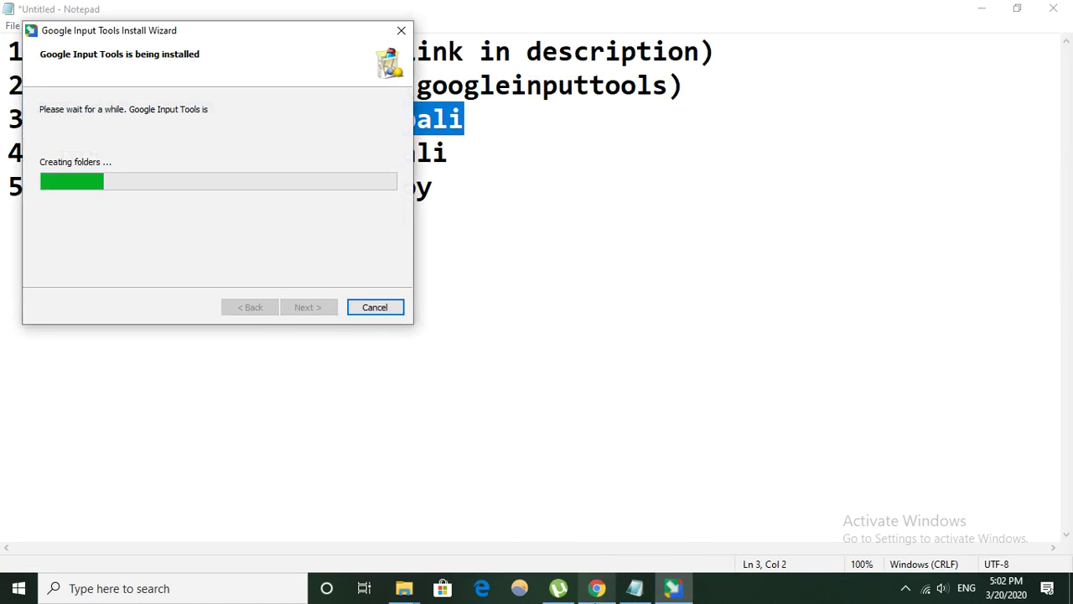
{"action": "mouse_move", "coordinate": [596, 589]}
{"action": "left_click", "coordinate": [596, 515]}
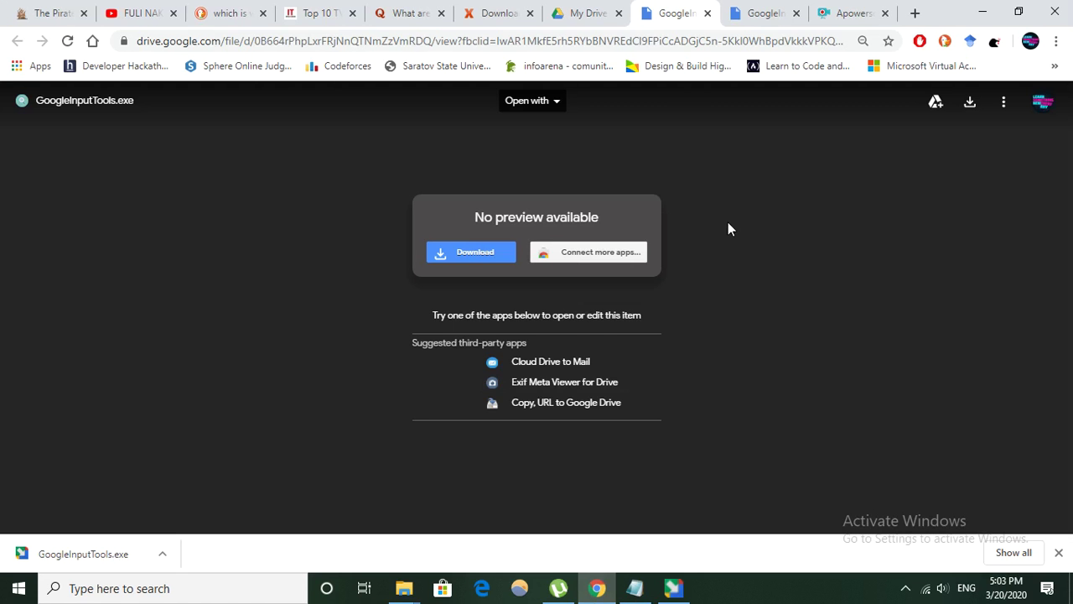
{"action": "left_click", "coordinate": [762, 12]}
{"action": "left_click", "coordinate": [475, 253]}
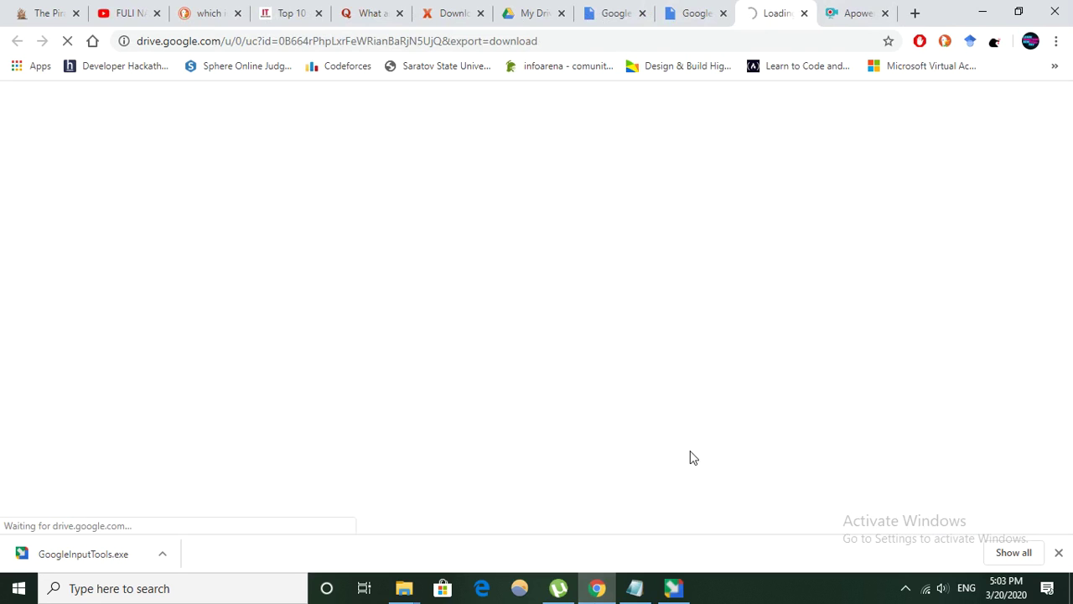
Step: Finish the Google Input Tools install wizard and save GoogleInputNepali to the Downloads folder
{"action": "left_click", "coordinate": [674, 588]}
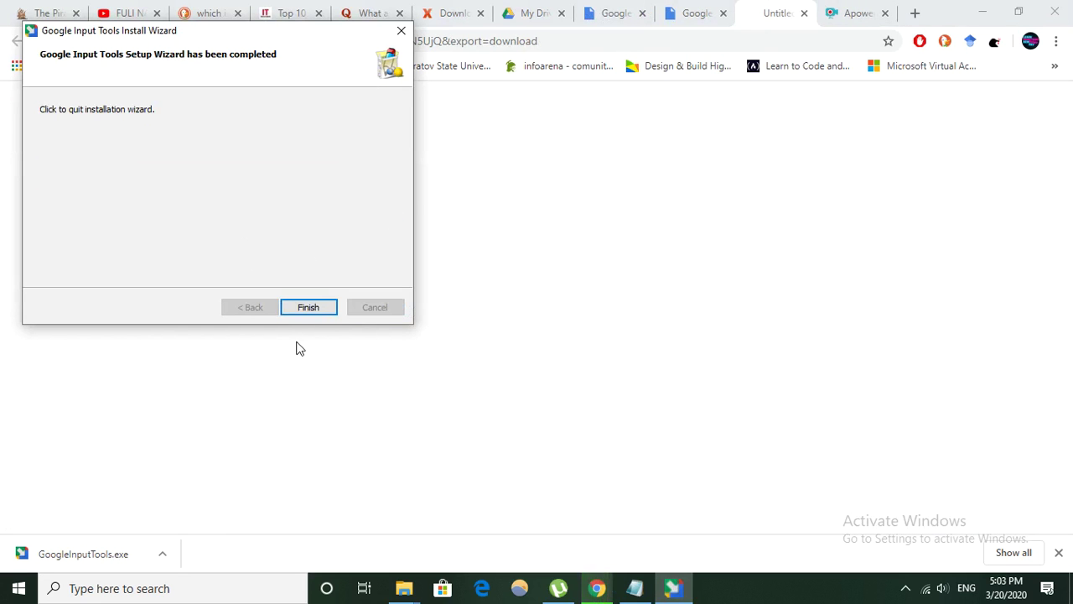
{"action": "left_click", "coordinate": [307, 312]}
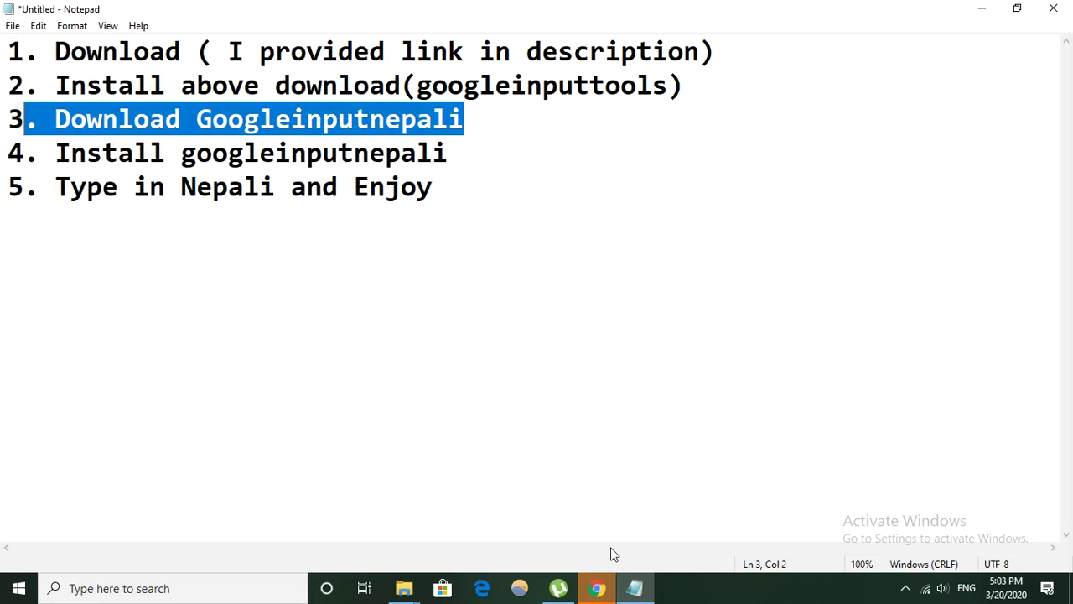
{"action": "left_click", "coordinate": [597, 589]}
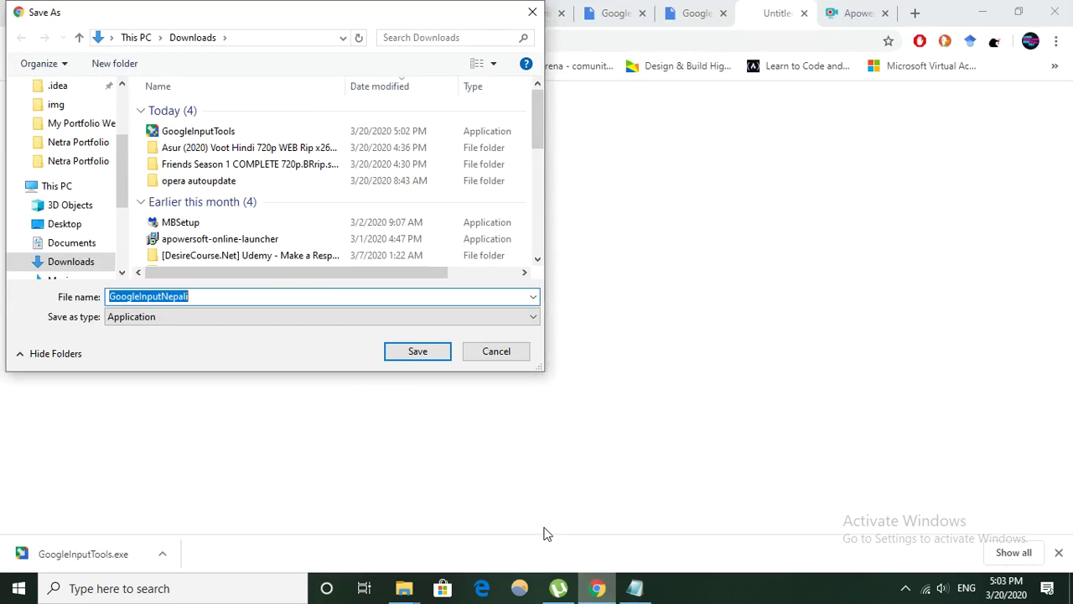
{"action": "left_click", "coordinate": [419, 352]}
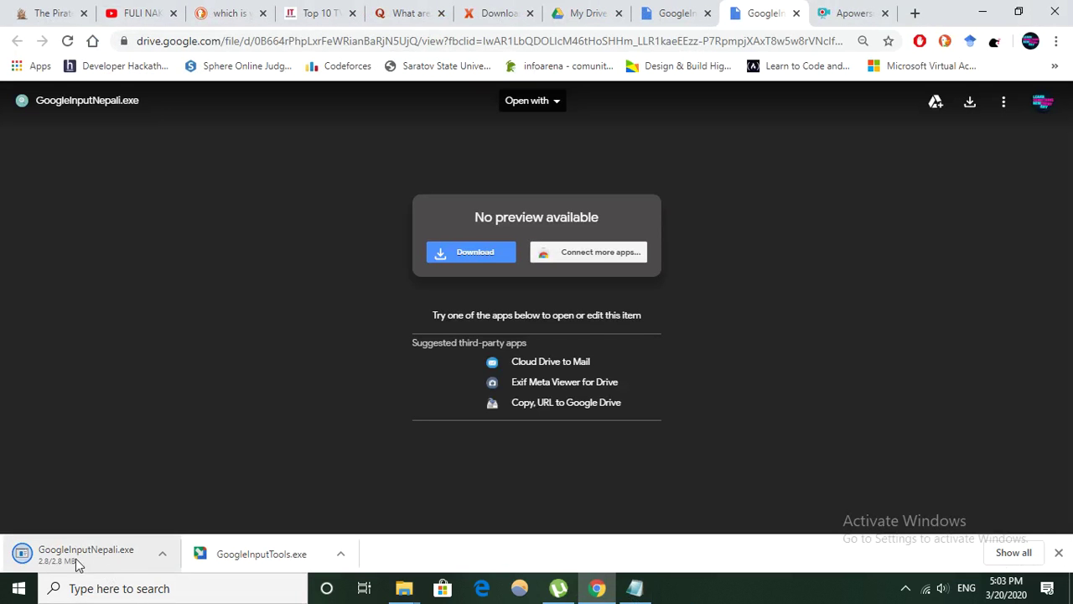
Step: In the Notepad list, append "(link is also added in description)" to the end of line 3
{"action": "left_click", "coordinate": [635, 588]}
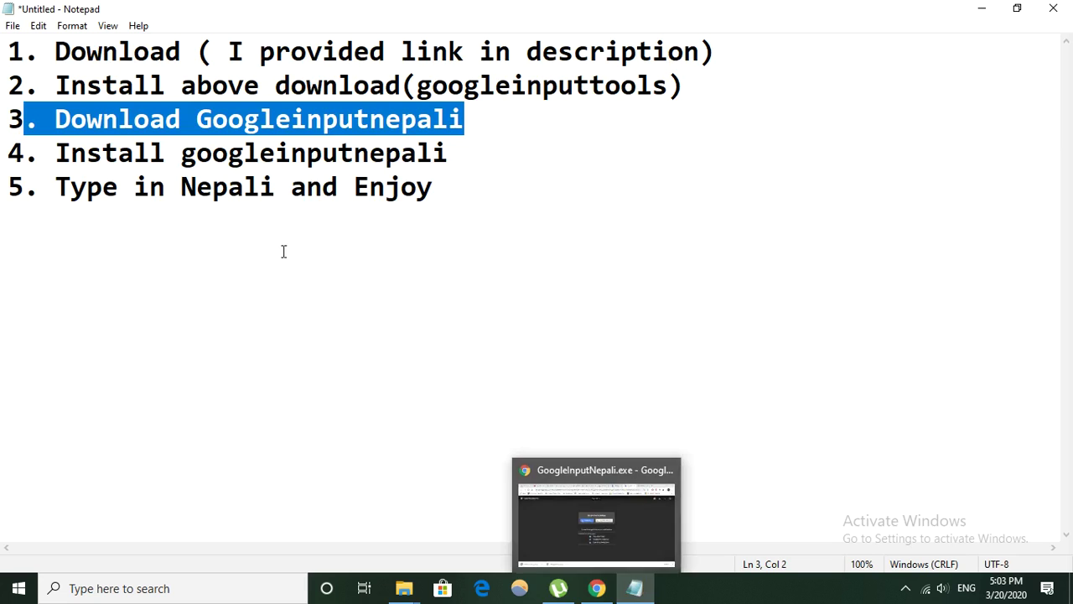
{"action": "left_click", "coordinate": [516, 126]}
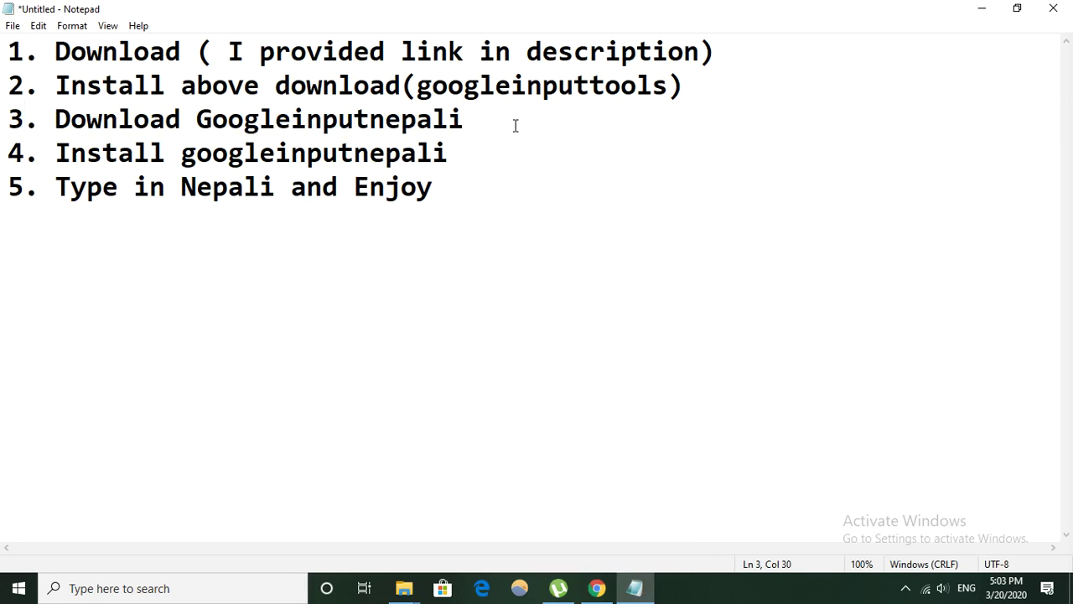
{"action": "type", "text": "(link is al"}
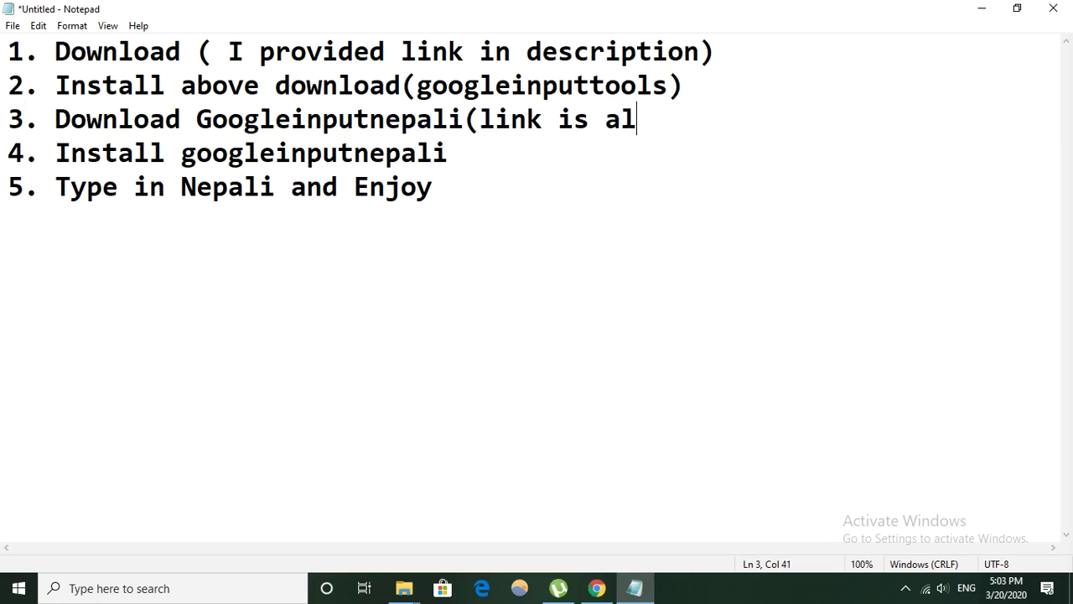
{"action": "type", "text": "so added"}
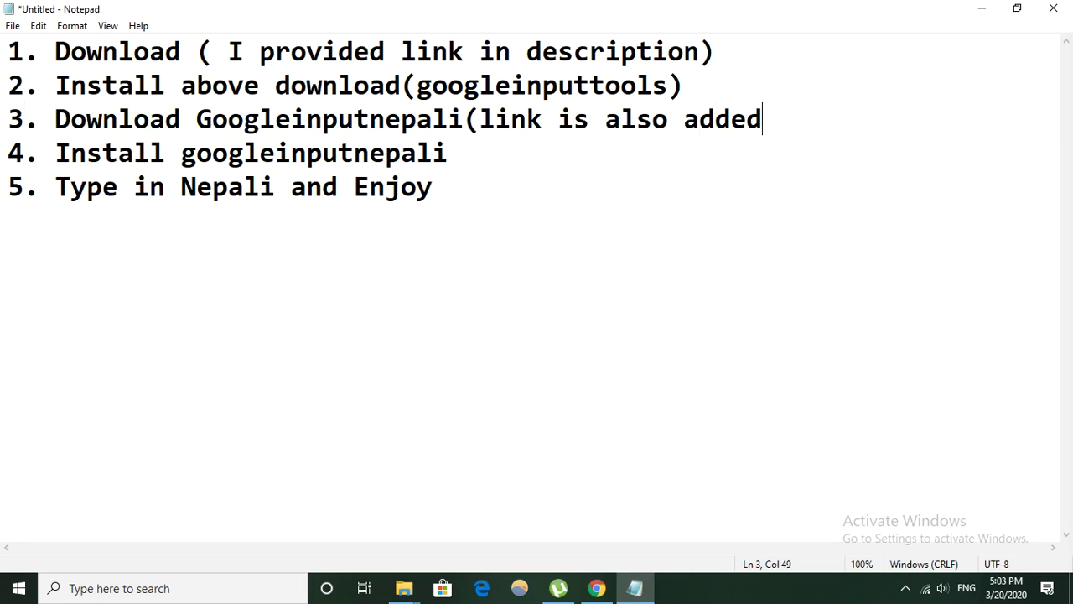
{"action": "type", "text": " in descr"}
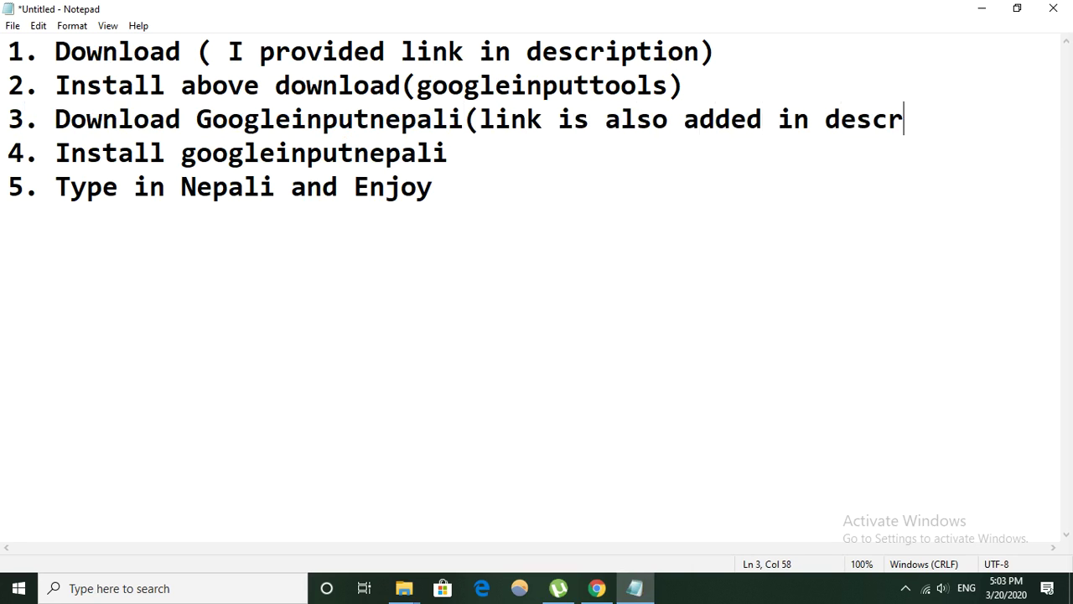
{"action": "type", "text": "iption)"}
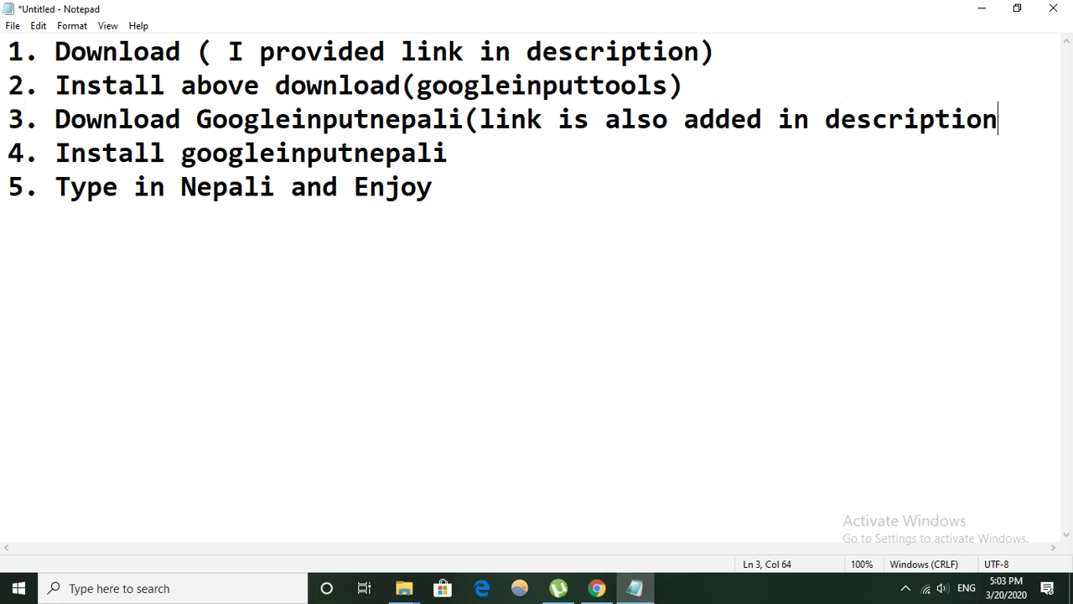
Step: Check the GoogleInputNepali.exe download in Chrome, then highlight "Install googleinputnepali" in line 4 of the Notepad list
{"action": "left_click", "coordinate": [598, 588]}
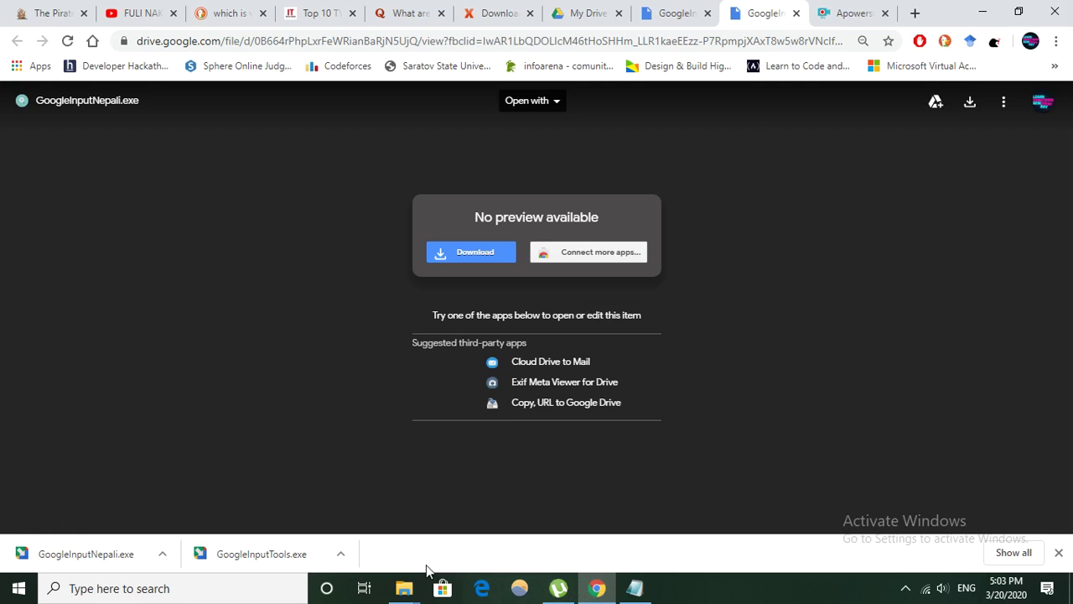
{"action": "left_click", "coordinate": [645, 588]}
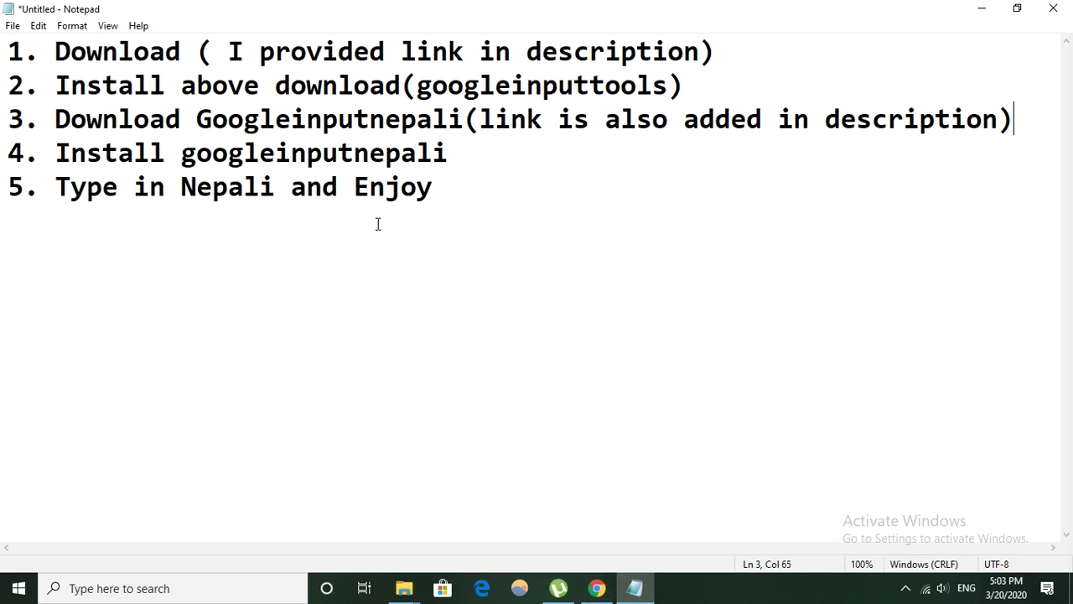
{"action": "left_click_drag", "start_coordinate": [450, 154], "coordinate": [63, 147]}
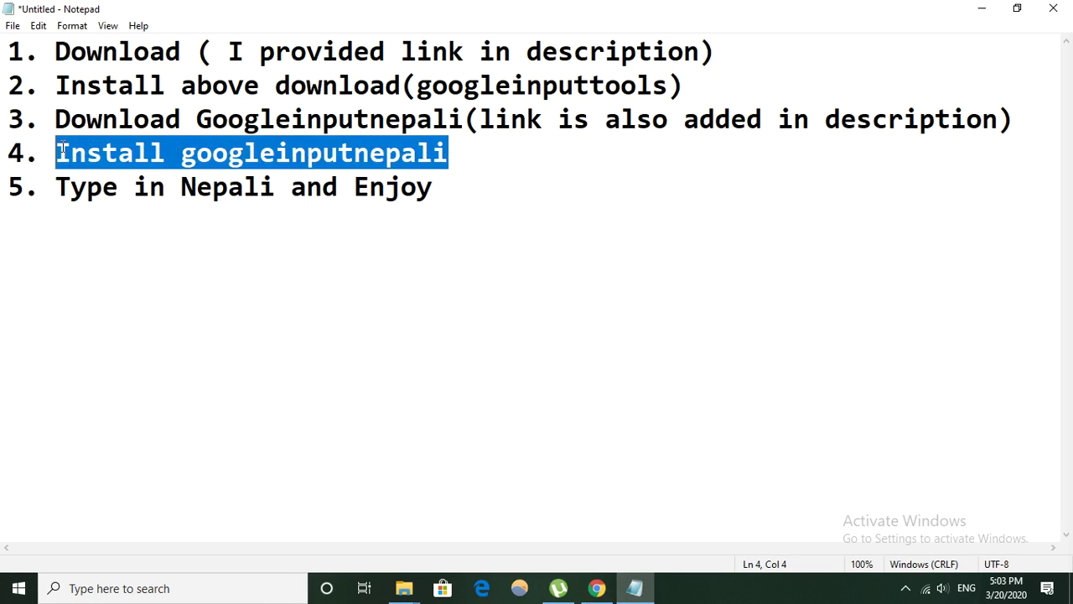
Step: Run the GoogleInputNepali installer from the Downloads folder and finish its install wizard
{"action": "left_click", "coordinate": [406, 591]}
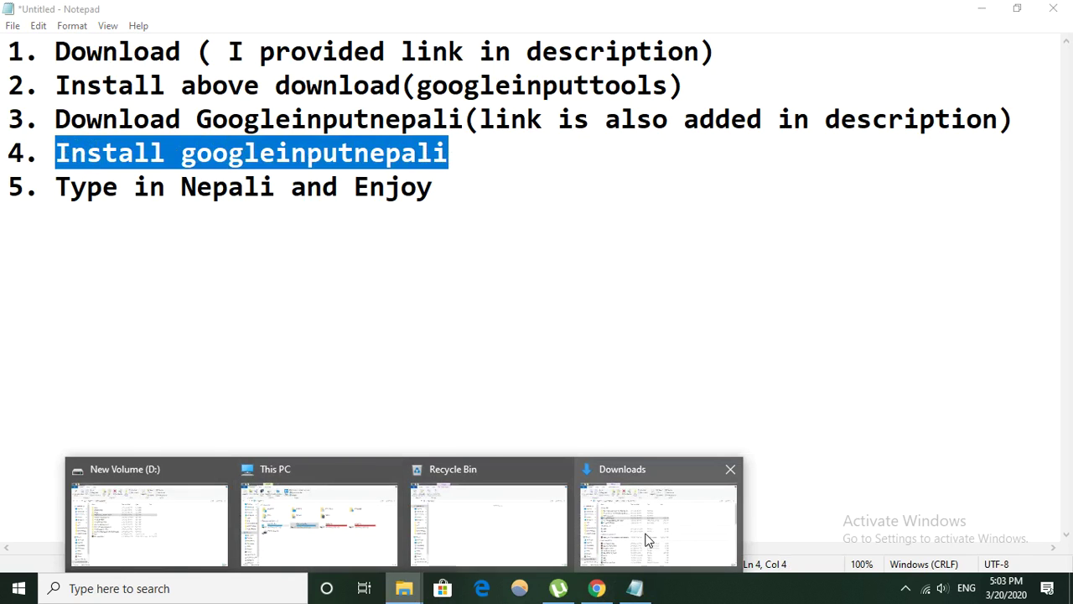
{"action": "left_click", "coordinate": [647, 539]}
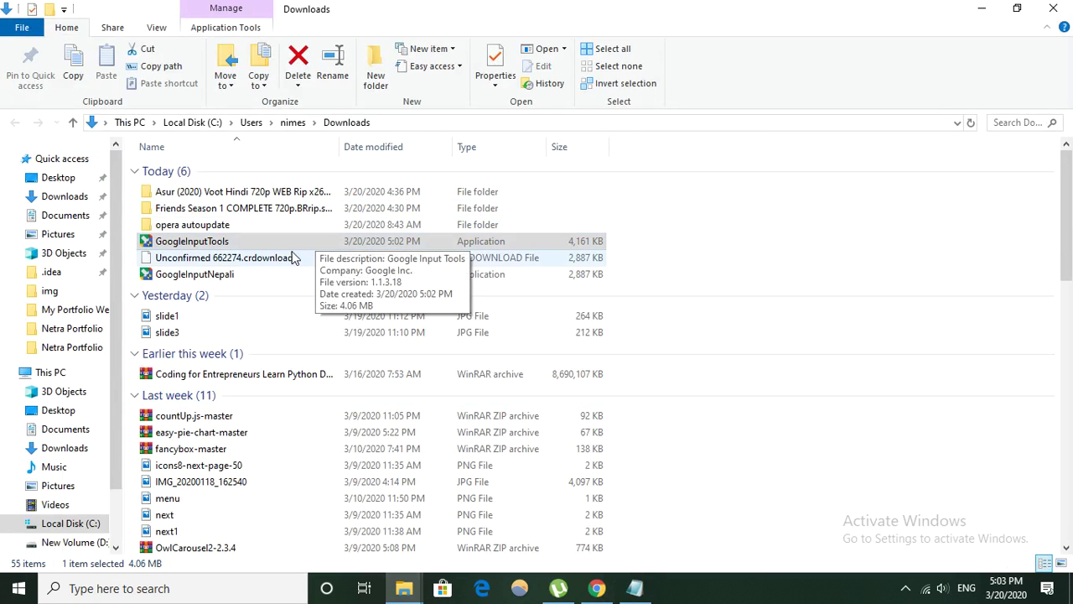
{"action": "double_click", "coordinate": [260, 275]}
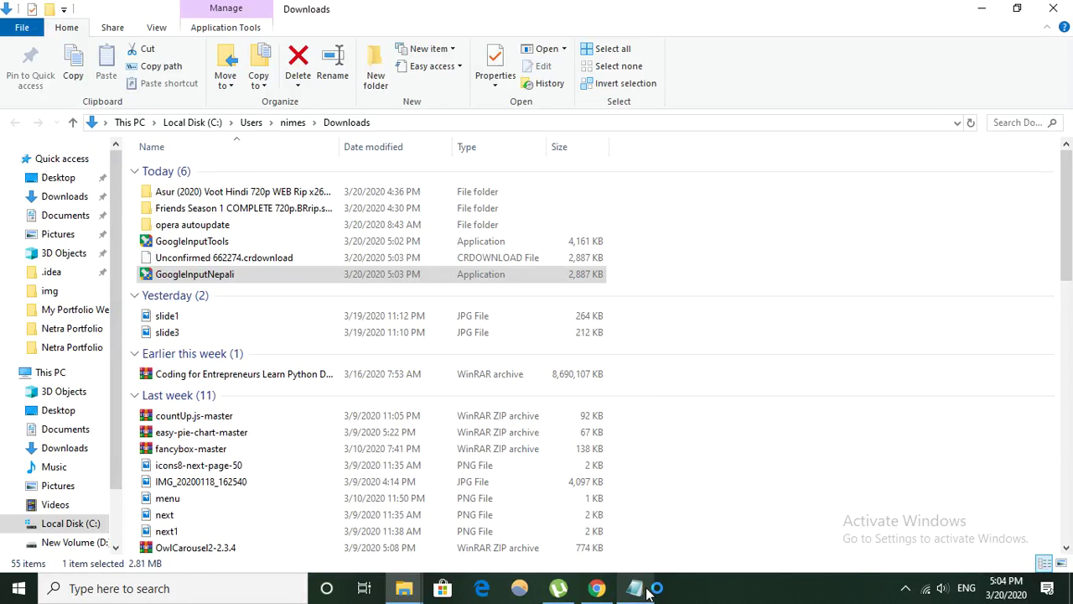
{"action": "left_click", "coordinate": [635, 587]}
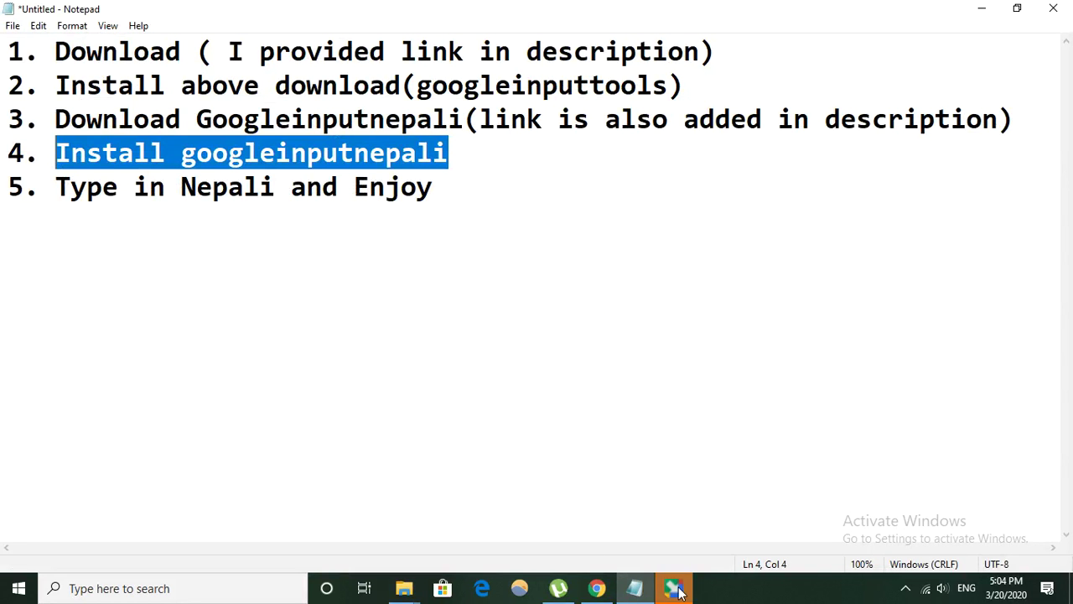
{"action": "left_click", "coordinate": [675, 590]}
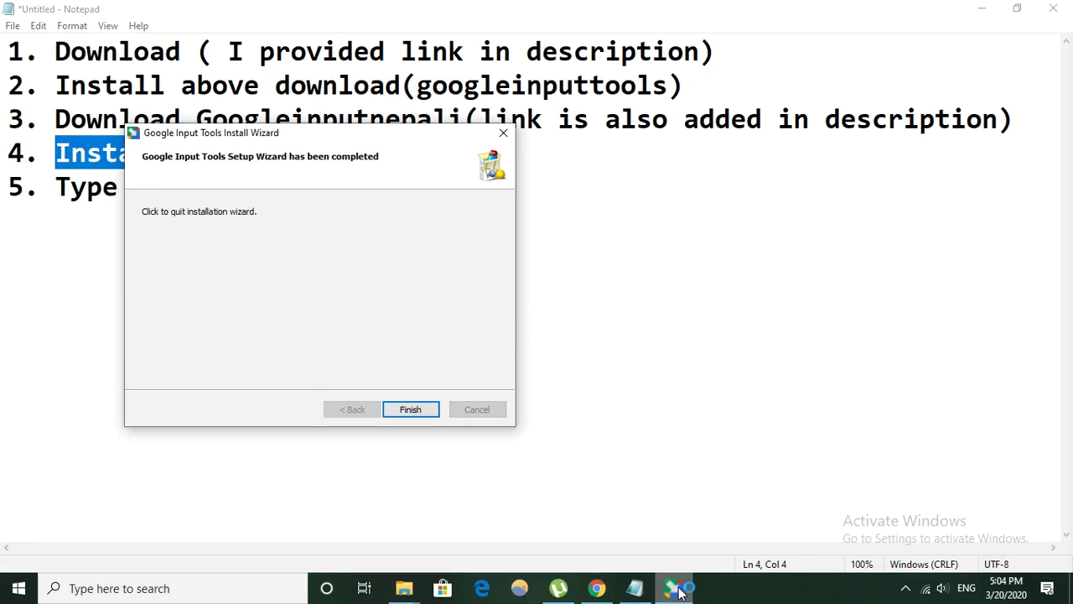
{"action": "left_click", "coordinate": [416, 414]}
Step: In the Notepad list, add the line "both tools are sucessfully installed" below line 4
{"action": "left_click", "coordinate": [474, 161]}
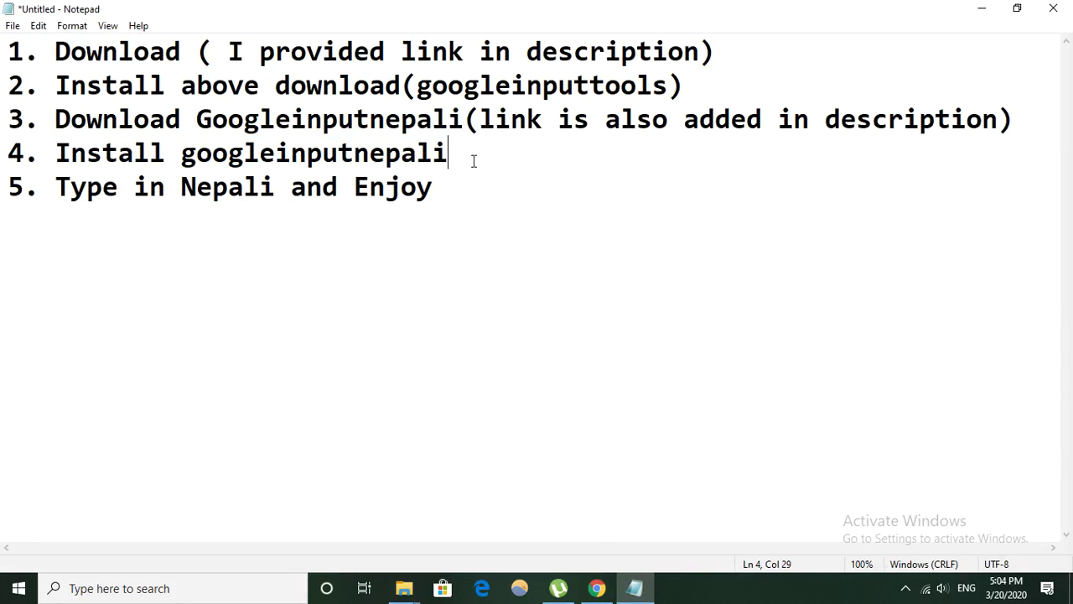
{"action": "key", "text": "Return"}
{"action": "type", "text": "boo"}
{"action": "key", "text": "BackSpace"}
{"action": "type", "text": "th yoo"}
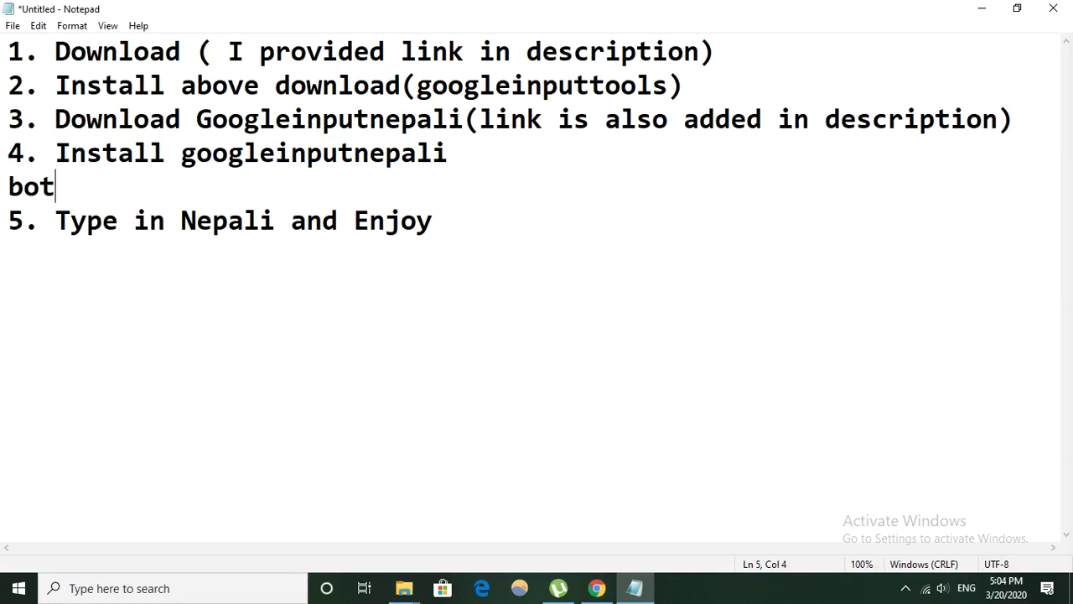
{"action": "key", "text": "BackSpace"}
{"action": "key", "text": "BackSpace"}
{"action": "key", "text": "BackSpace"}
{"action": "type", "text": "tools ar"}
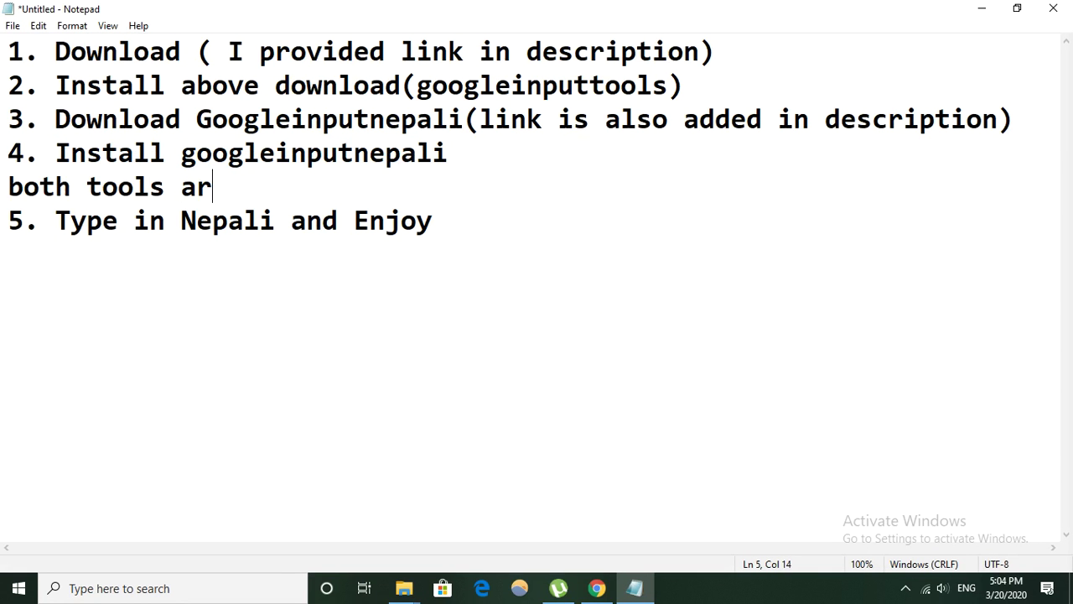
{"action": "type", "text": "e sucess"}
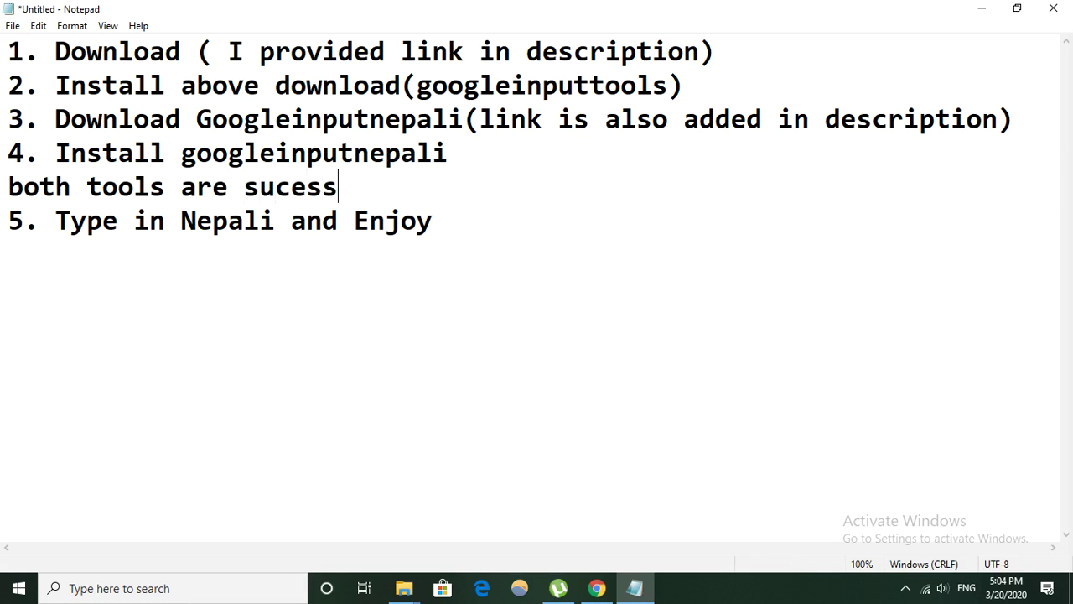
{"action": "type", "text": "fully installed"}
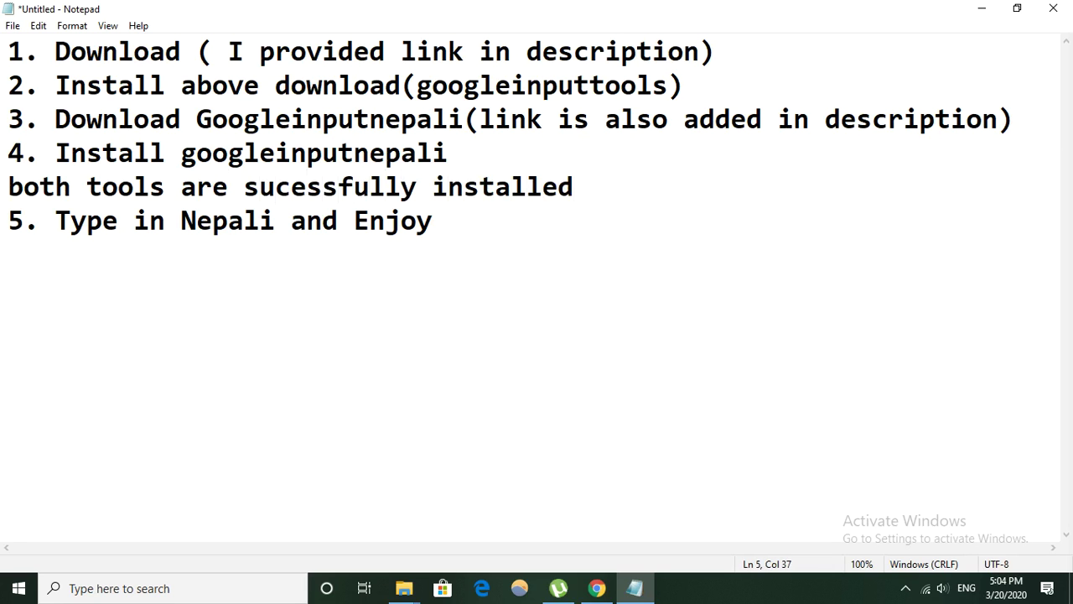
Step: Add the lines "let see" and "what happens" below the note about both tools being installed
{"action": "key", "text": "Return"}
{"action": "type", "text": "le"}
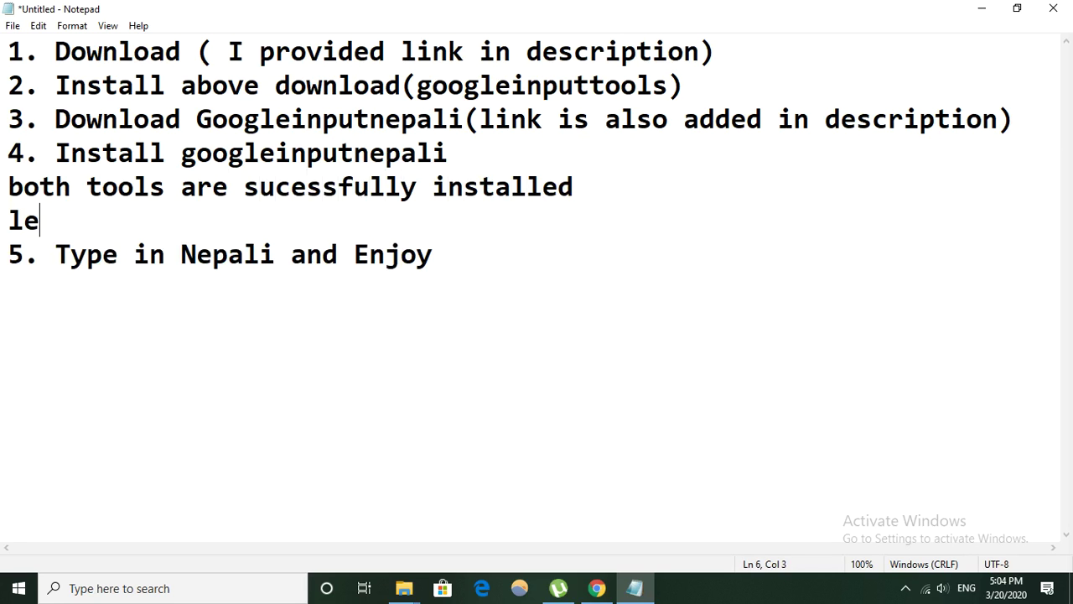
{"action": "type", "text": "t see"}
{"action": "key", "text": "Return"}
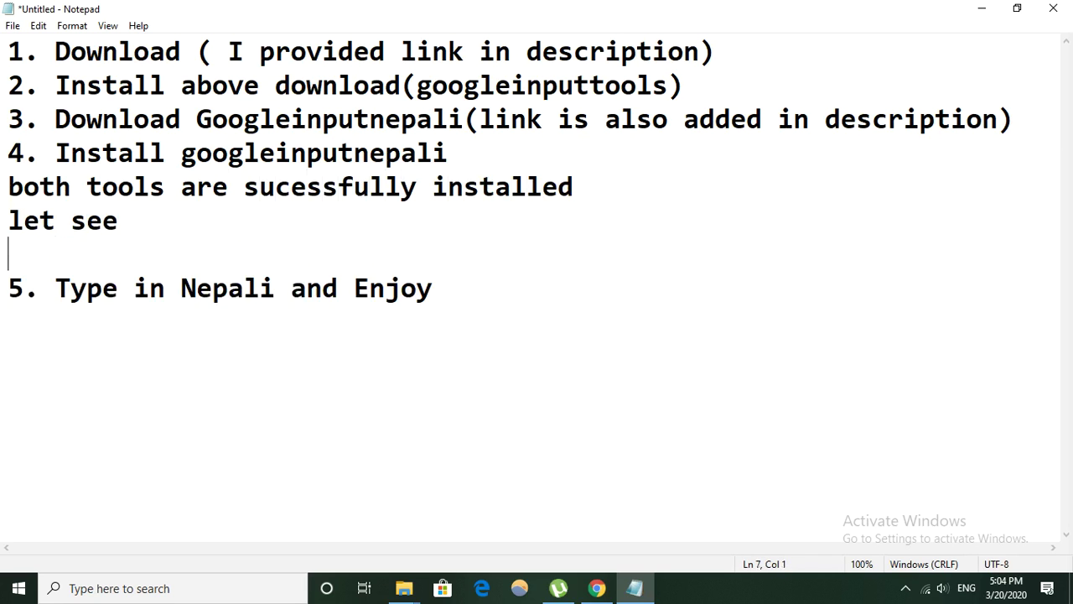
{"action": "type", "text": "what "}
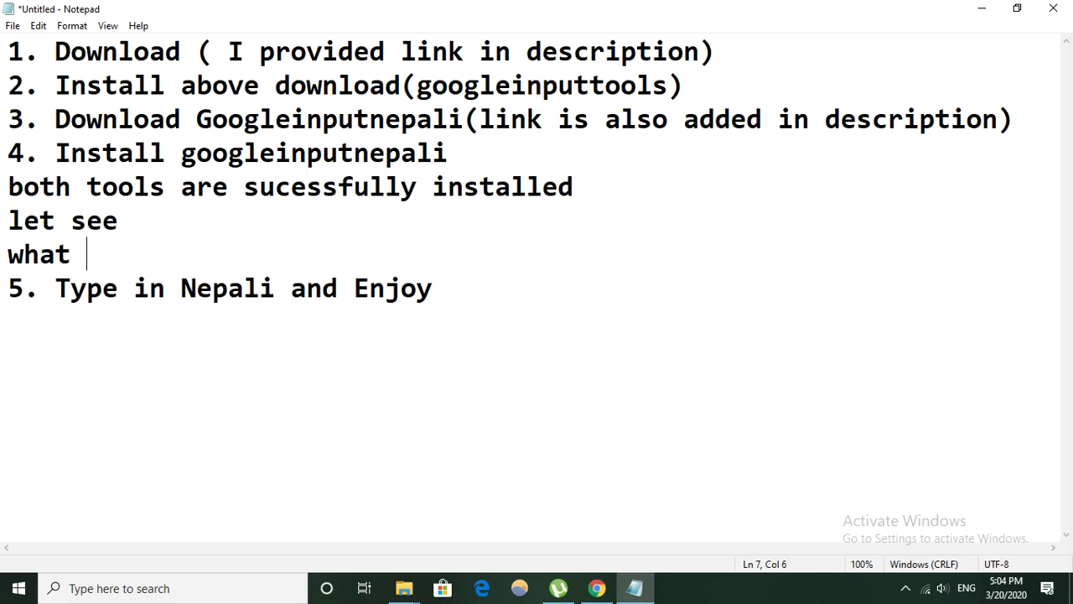
{"action": "type", "text": "happens"}
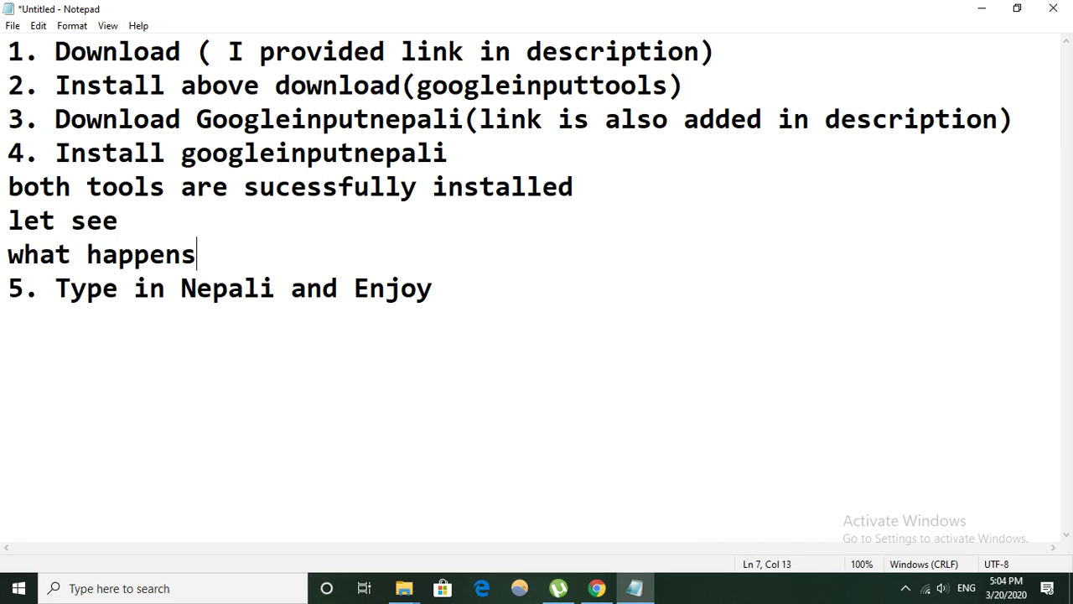
{"action": "key", "text": "Return"}
Step: Switch to Chrome, check the system tray and the list of available keyboard input languages, and return to Notepad
{"action": "left_click", "coordinate": [597, 588]}
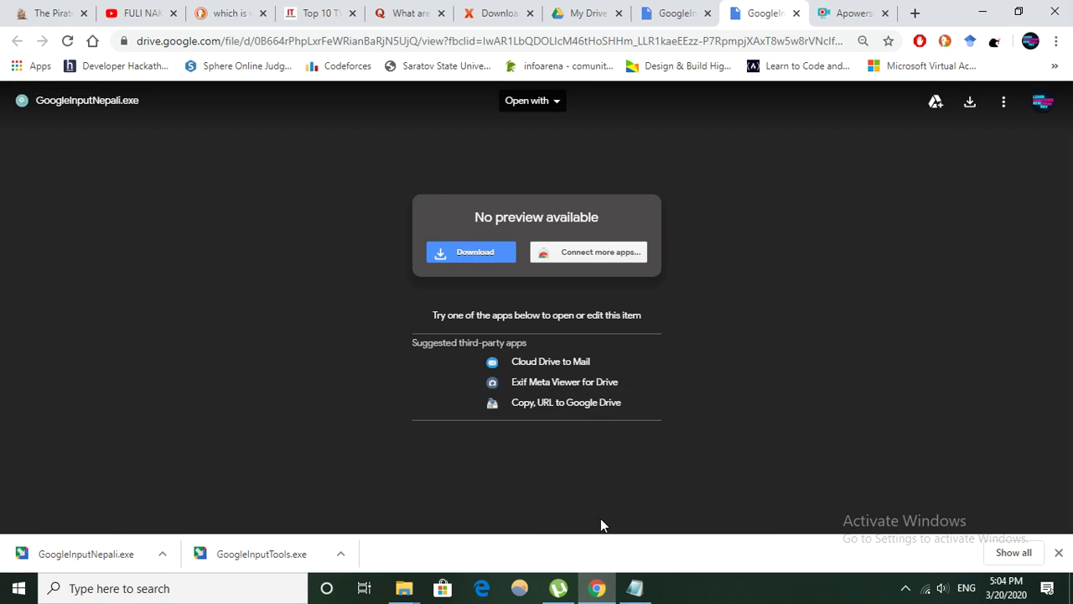
{"action": "left_click", "coordinate": [906, 588]}
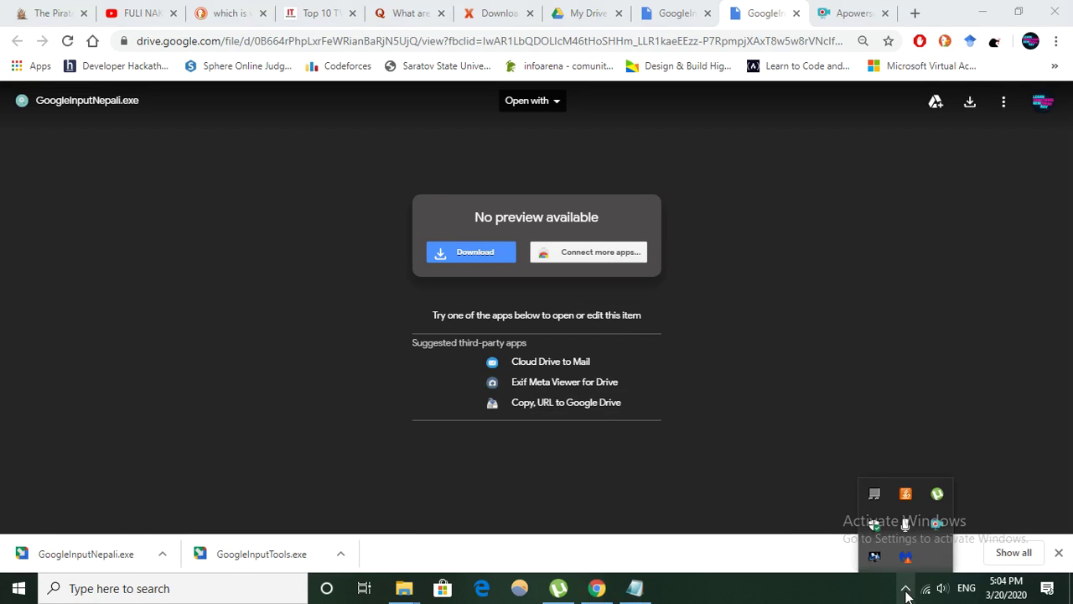
{"action": "left_click", "coordinate": [967, 588]}
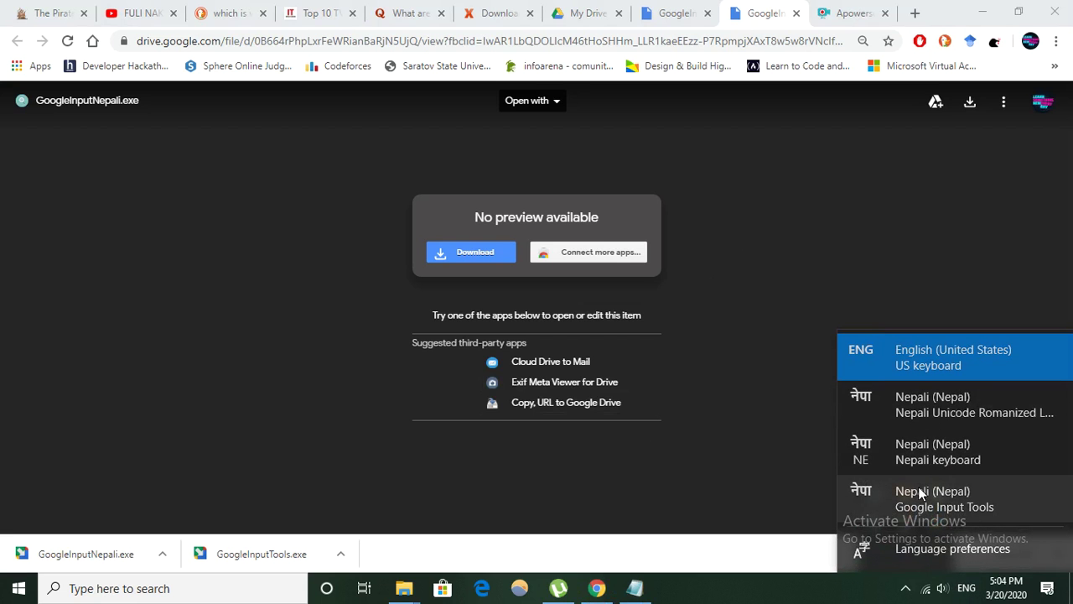
{"action": "left_click", "coordinate": [642, 590]}
{"action": "left_click", "coordinate": [636, 589]}
Step: Add the line "I have nepali romanized unicode before" below "what happens"
{"action": "left_click", "coordinate": [341, 266]}
{"action": "key", "text": "Return"}
{"action": "type", "text": "I have"}
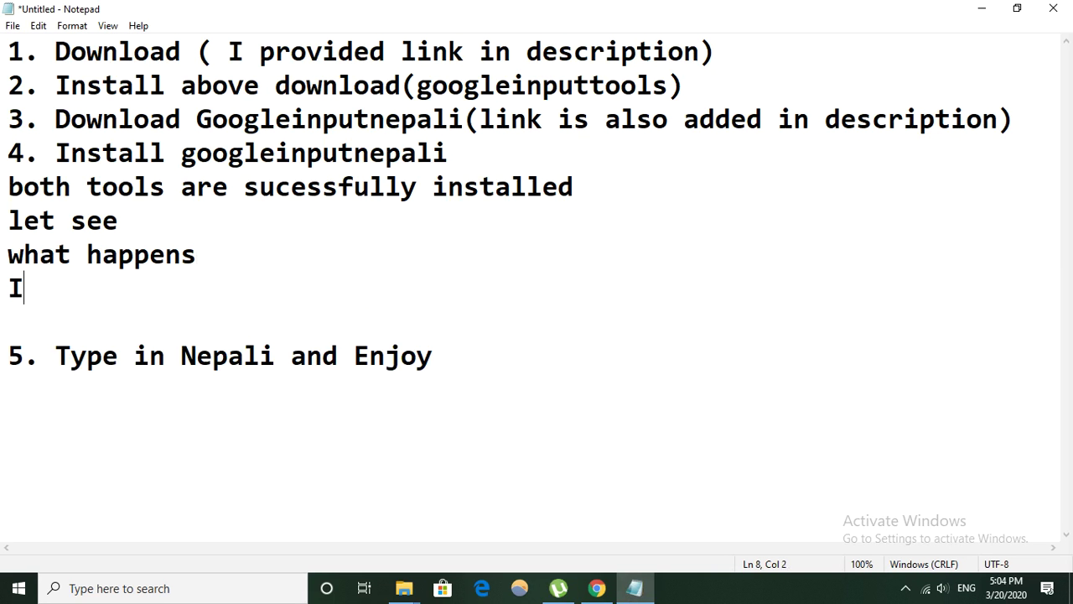
{"action": "type", "text": "ep"}
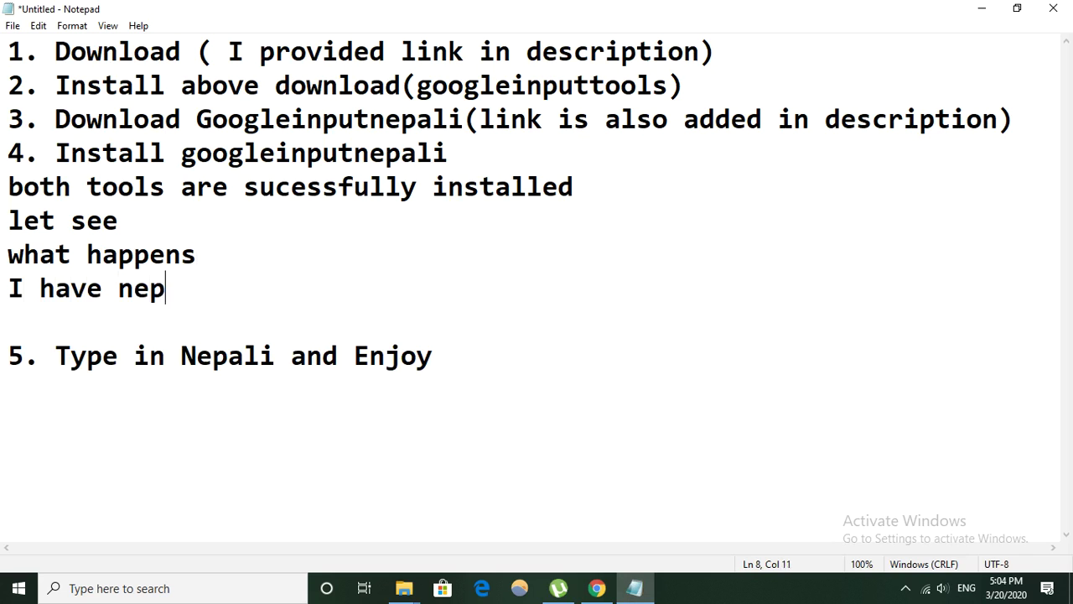
{"action": "type", "text": "ali romana"}
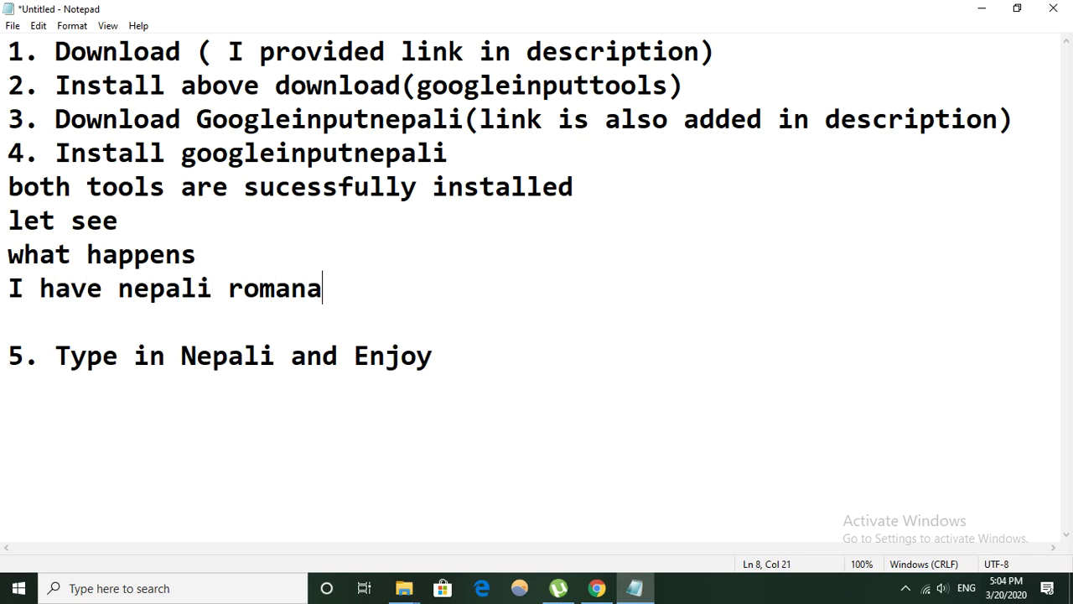
{"action": "key", "text": "BackSpace"}
{"action": "key", "text": "BackSpace"}
{"action": "type", "text": "nized unico"}
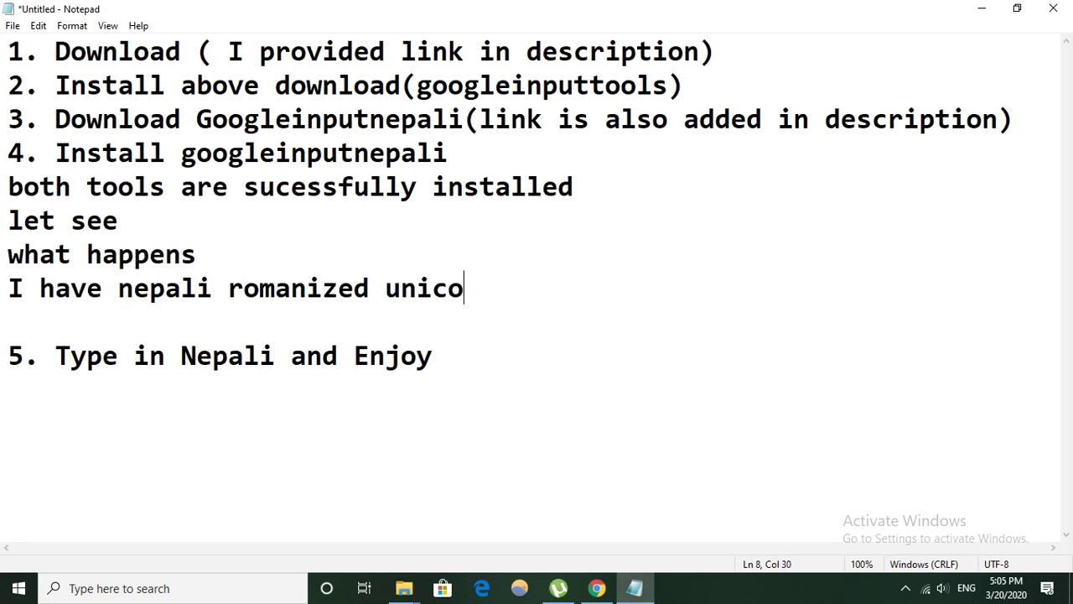
{"action": "type", "text": "de before"}
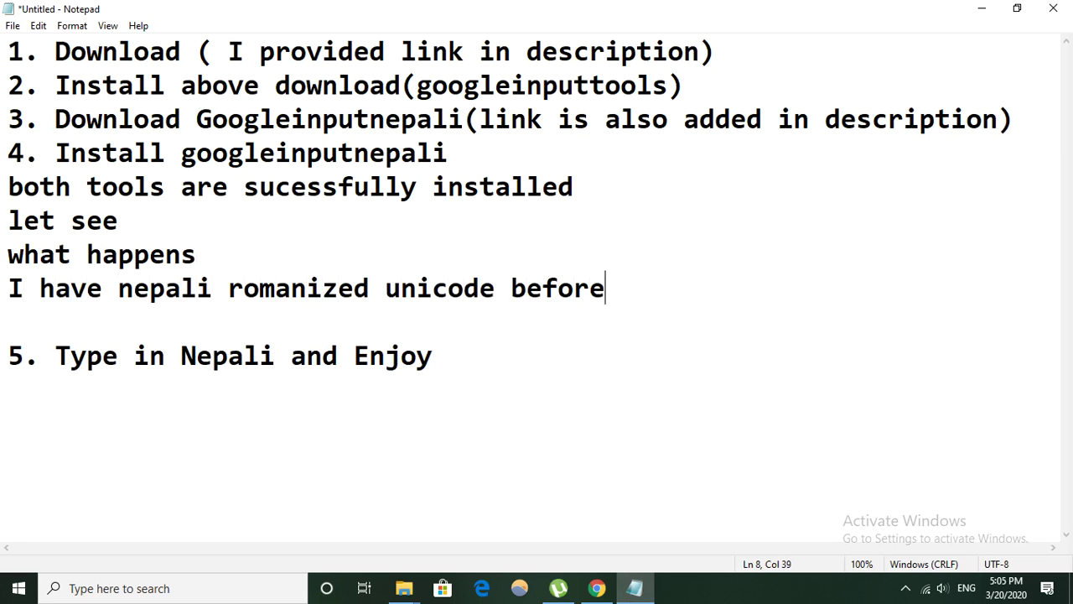
Step: Add the line "now you can see google nepali input tool" below the romanized unicode note
{"action": "key", "text": "Return"}
{"action": "type", "text": "now y"}
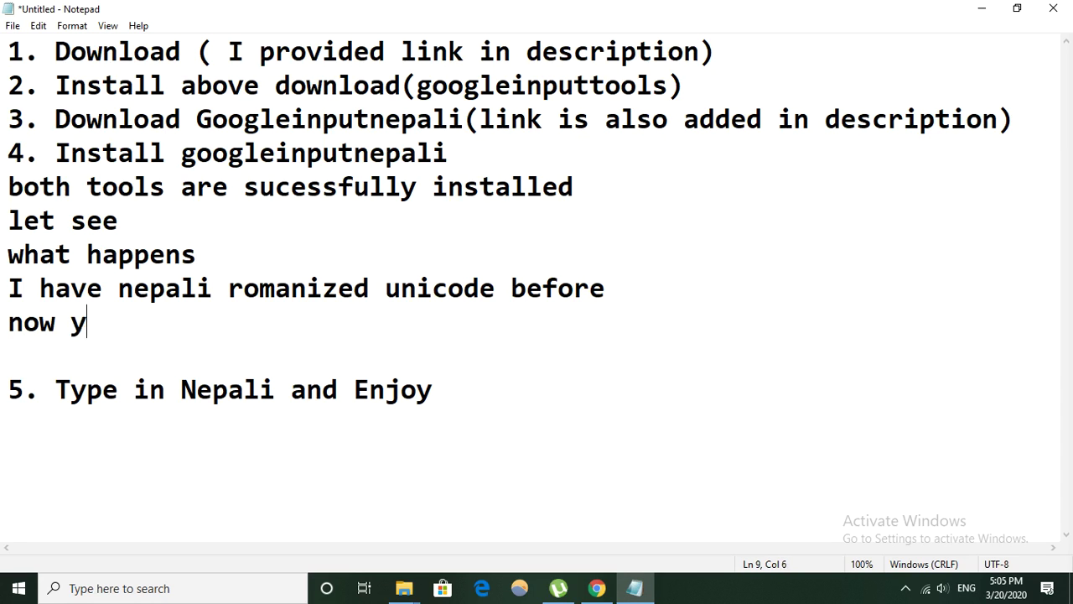
{"action": "type", "text": "ou can se"}
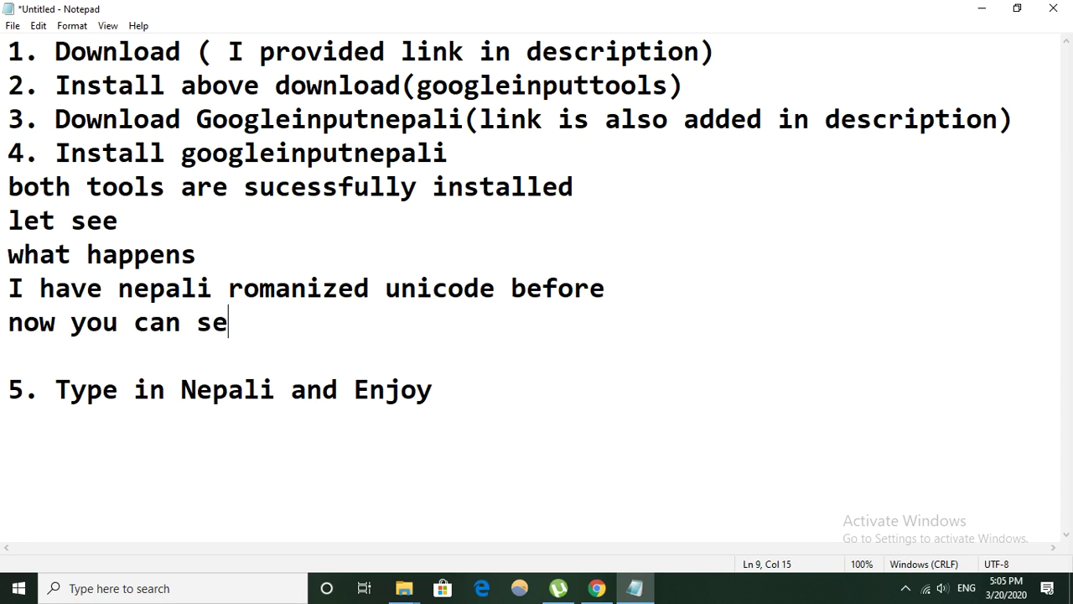
{"action": "type", "text": "e g"}
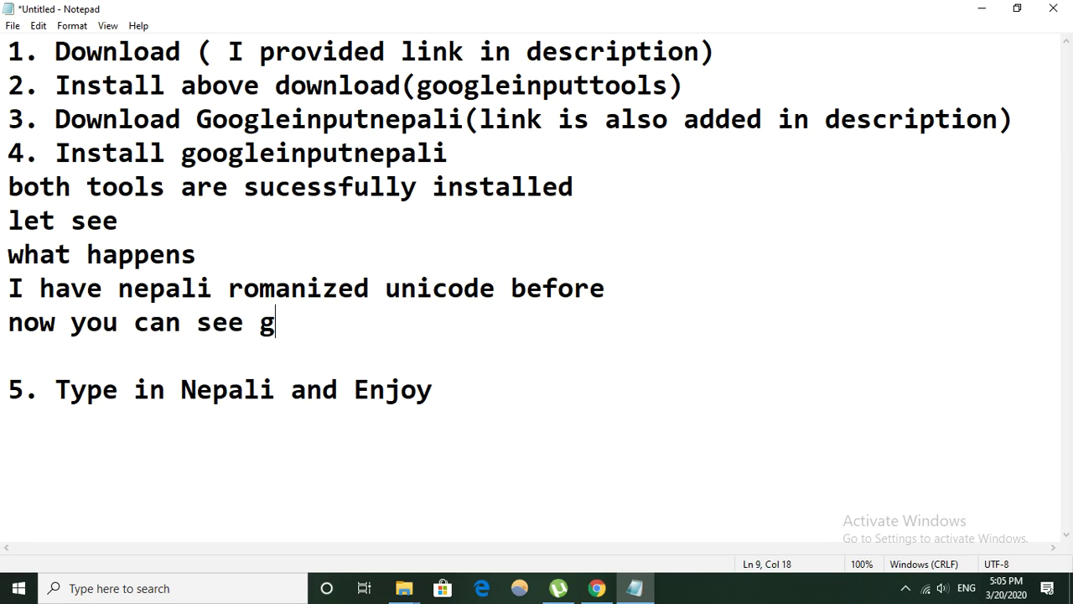
{"action": "type", "text": "oogle nepali n"}
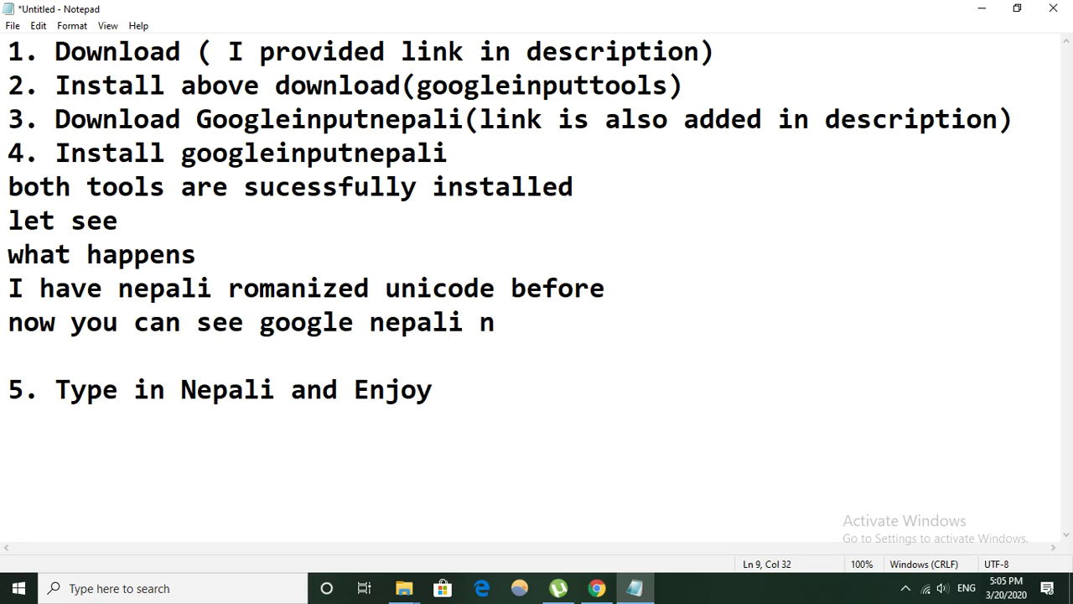
{"action": "key", "text": "BackSpace"}
{"action": "type", "text": "inp"}
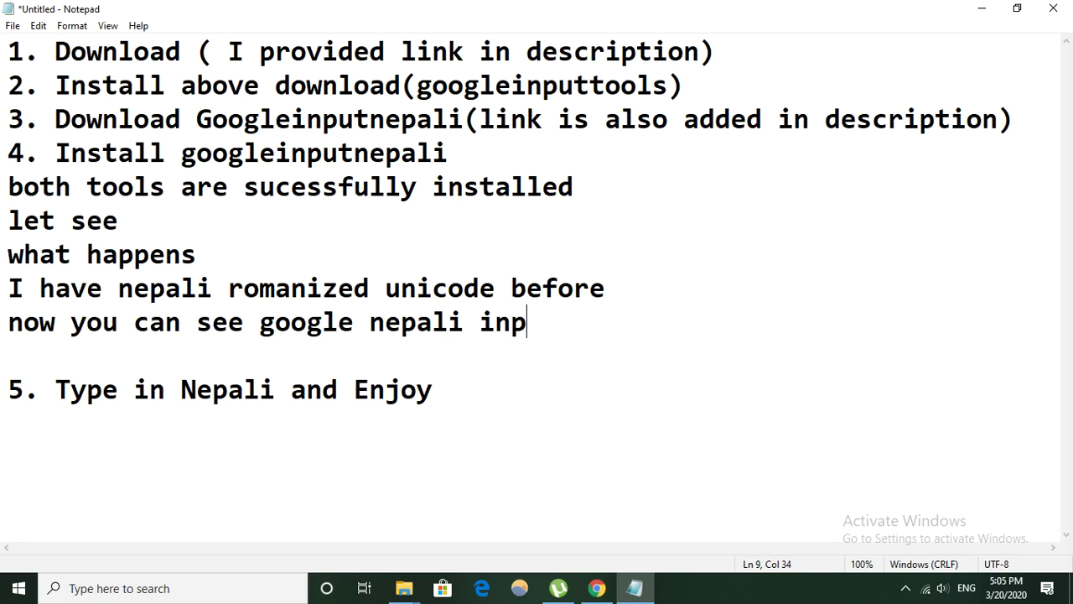
{"action": "type", "text": "ut tool"}
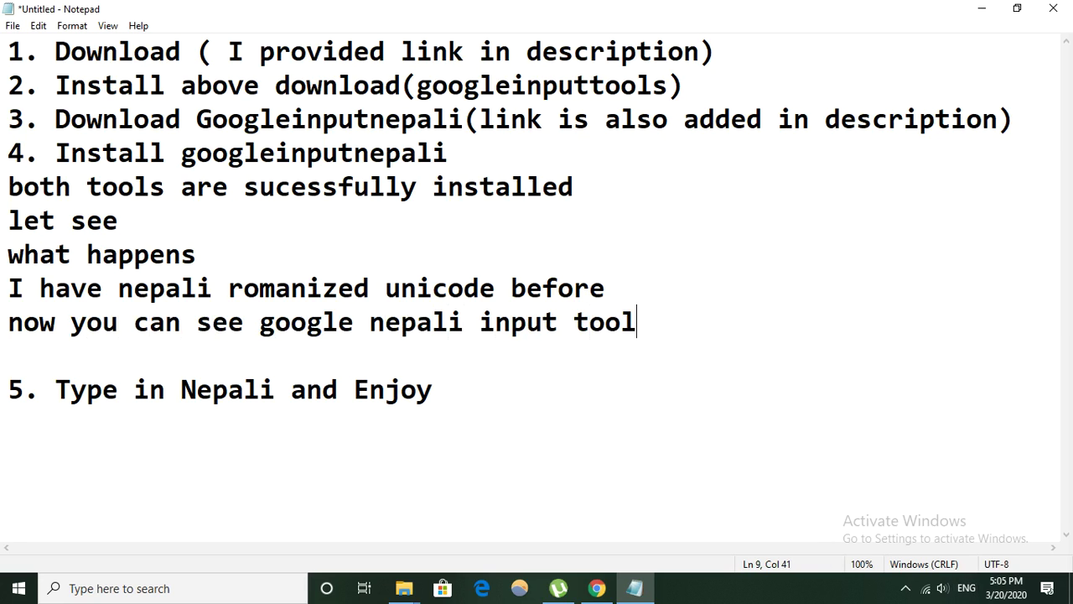
Step: Switch the keyboard input to Nepali (Nepal) Google Input Tools and start a new line below the last note
{"action": "left_click", "coordinate": [966, 587]}
{"action": "left_click", "coordinate": [919, 499]}
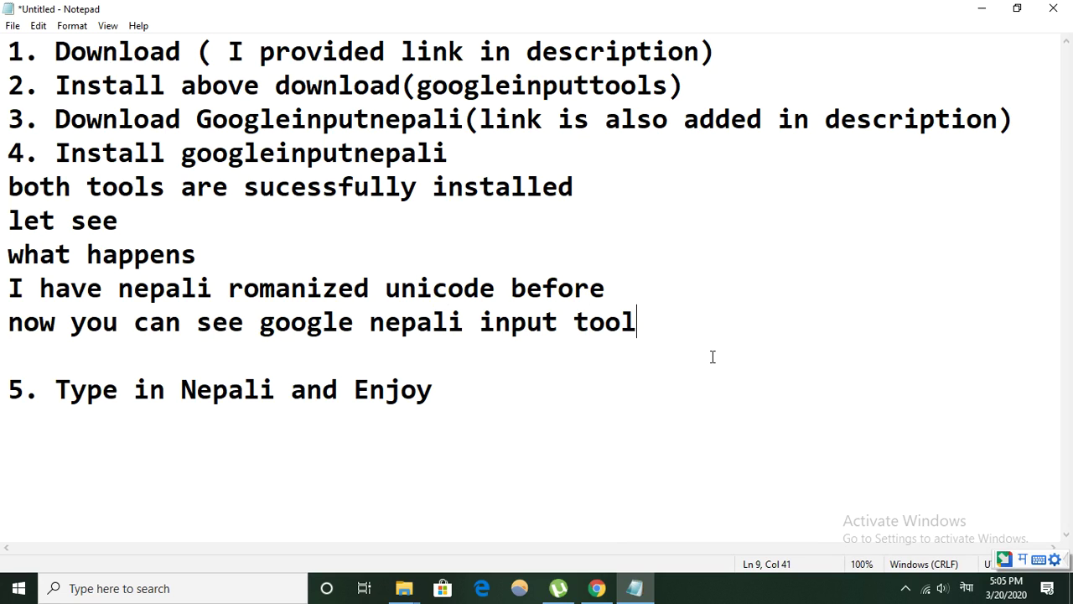
{"action": "key", "text": "Return"}
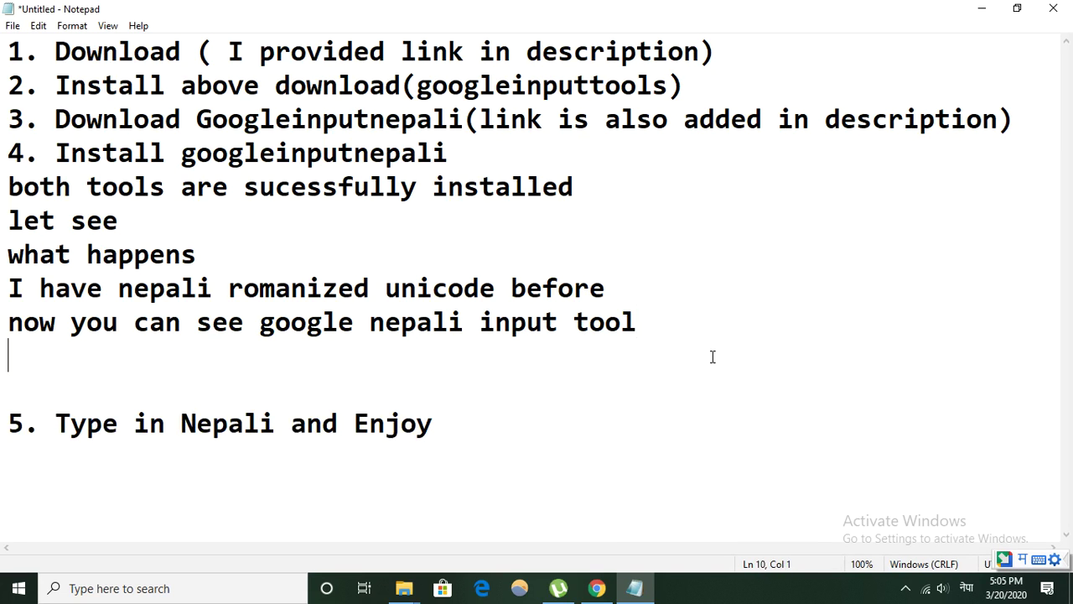
{"action": "type", "text": "म्मेरो"}
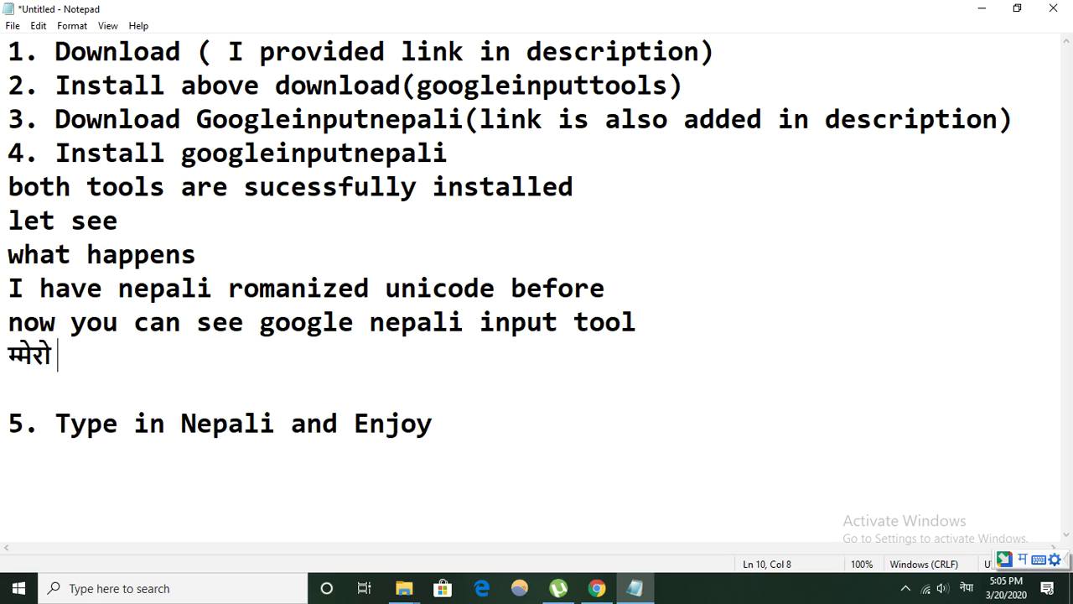
{"action": "key", "text": "BackSpace"}
{"action": "key", "text": "BackSpace"}
{"action": "key", "text": "BackSpace"}
{"action": "key", "text": "BackSpace"}
{"action": "key", "text": "BackSpace"}
{"action": "key", "text": "BackSpace"}
{"action": "key", "text": "BackSpace"}
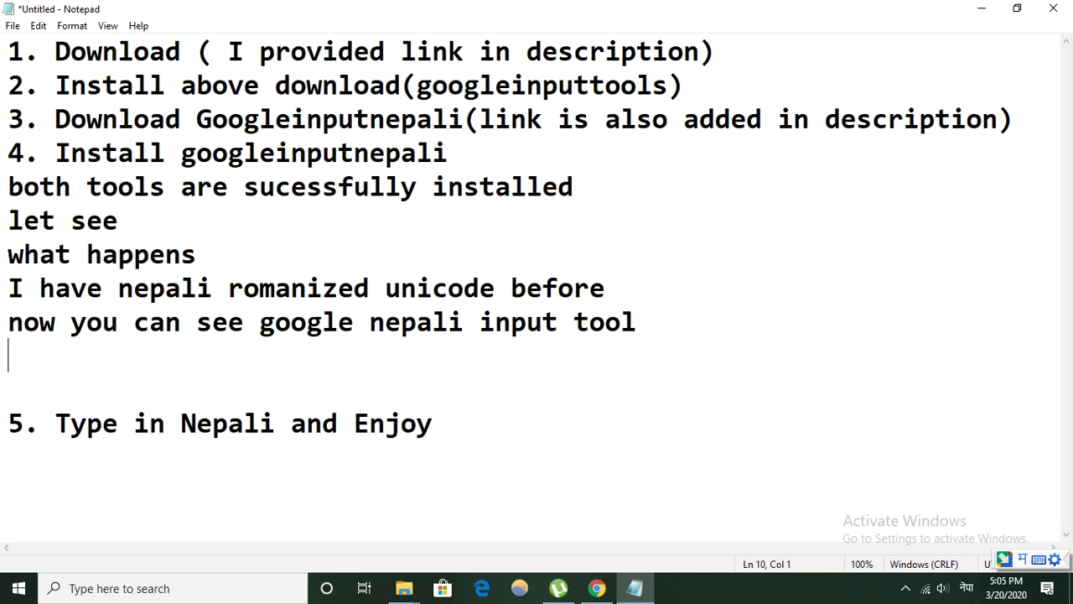
Step: Write the Nepali question "मेरो नाम के हो?" below the Google Nepali input tool note and start a new line
{"action": "type", "text": "मेरो"}
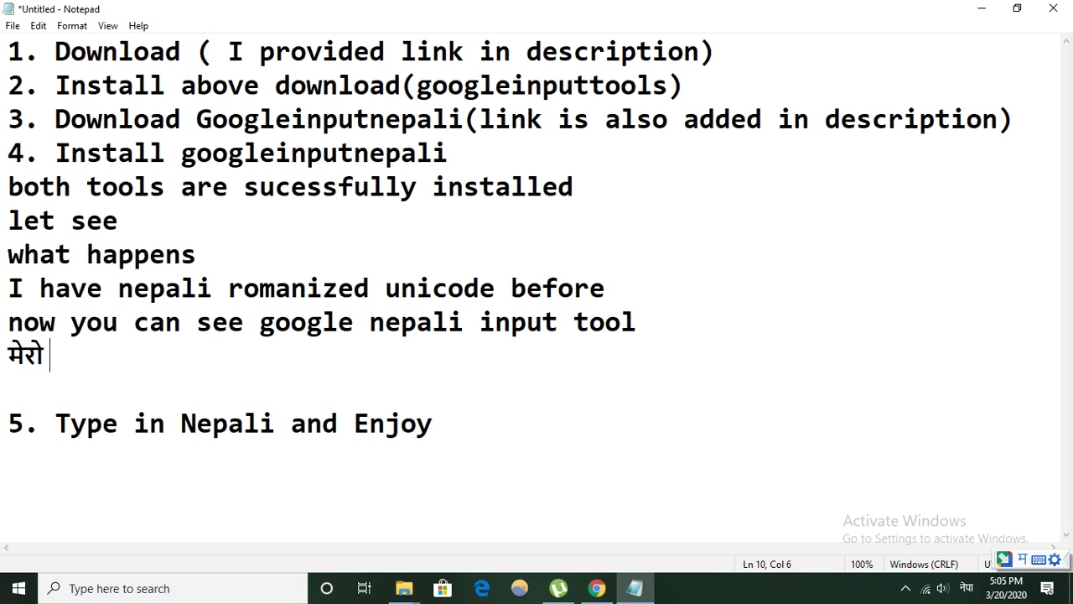
{"action": "type", "text": "नाम ta"}
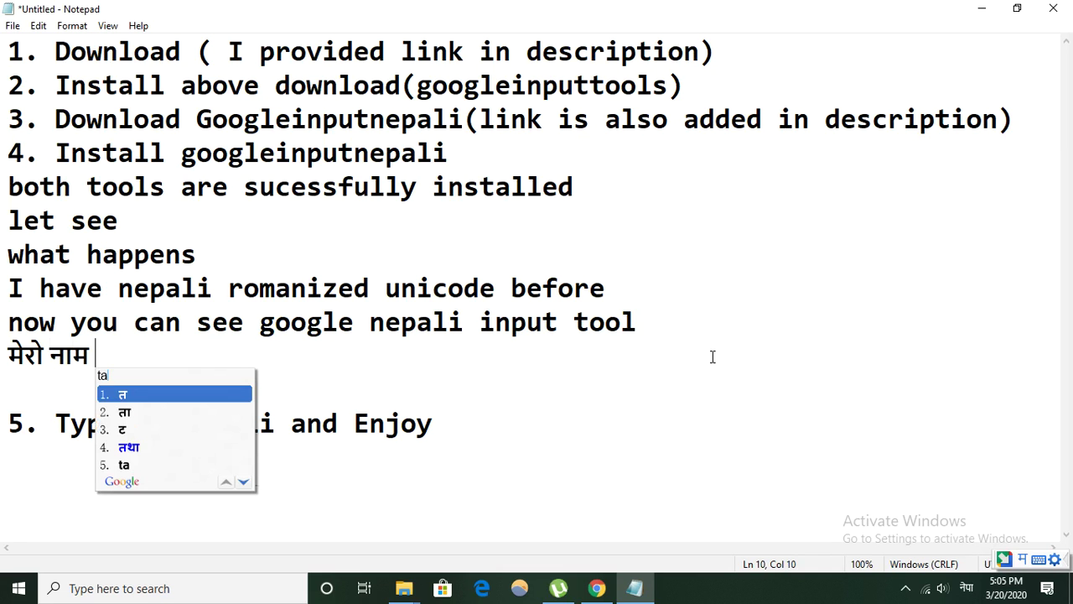
{"action": "key", "text": "BackSpace"}
{"action": "key", "text": "BackSpace"}
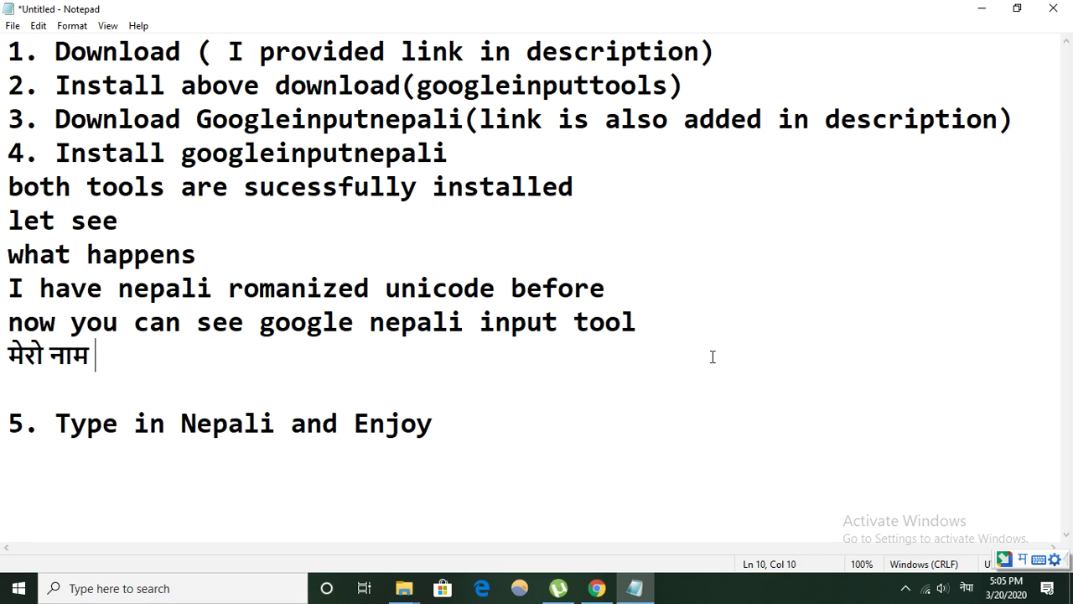
{"action": "type", "text": "ke "}
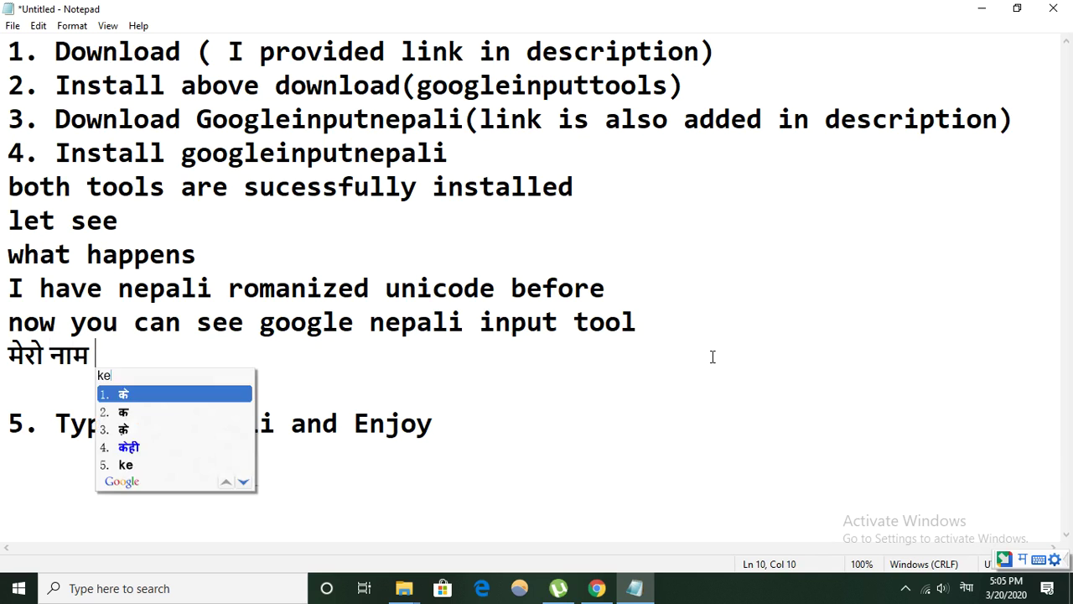
{"action": "type", "text": "ho"}
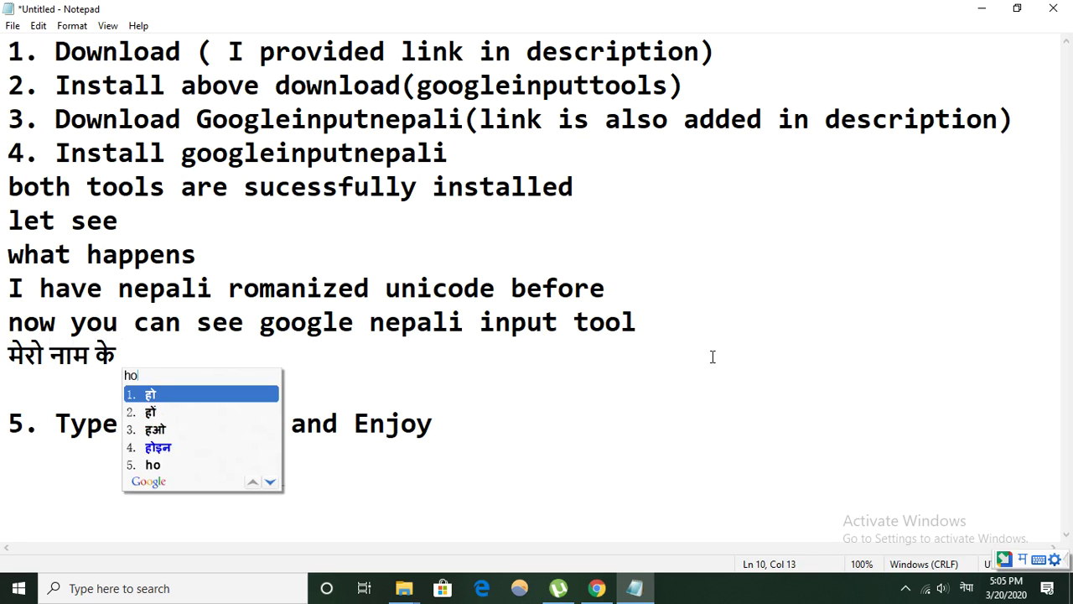
{"action": "key", "text": "Return"}
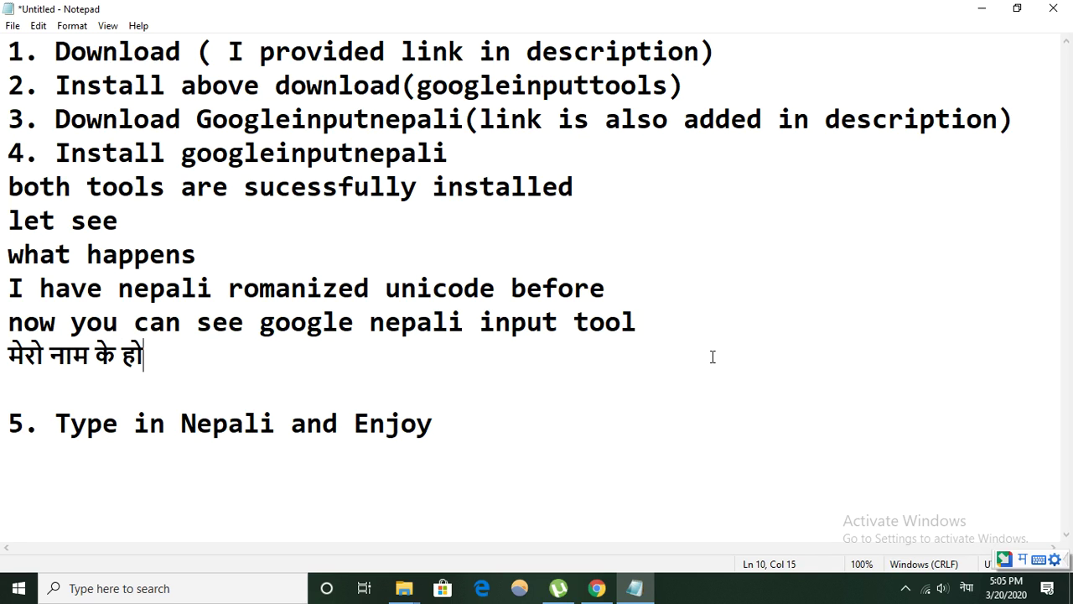
{"action": "type", "text": "?"}
{"action": "key", "text": "Return"}
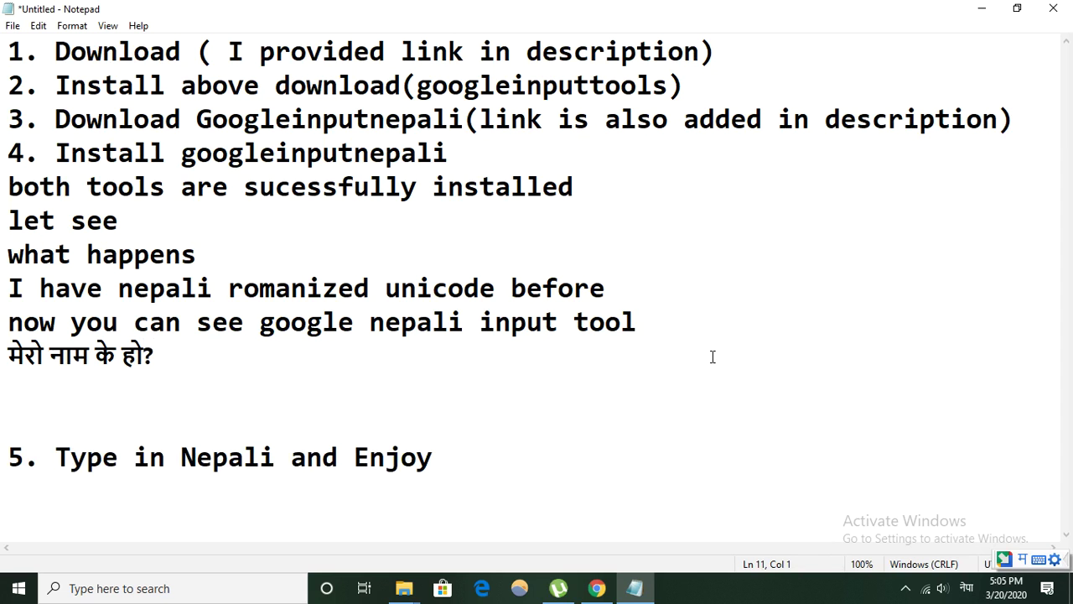
Step: Answer the question in Nepali with "मेरो नाम", the person's full name and "हो", and start a new line
{"action": "type", "text": "Mero na"}
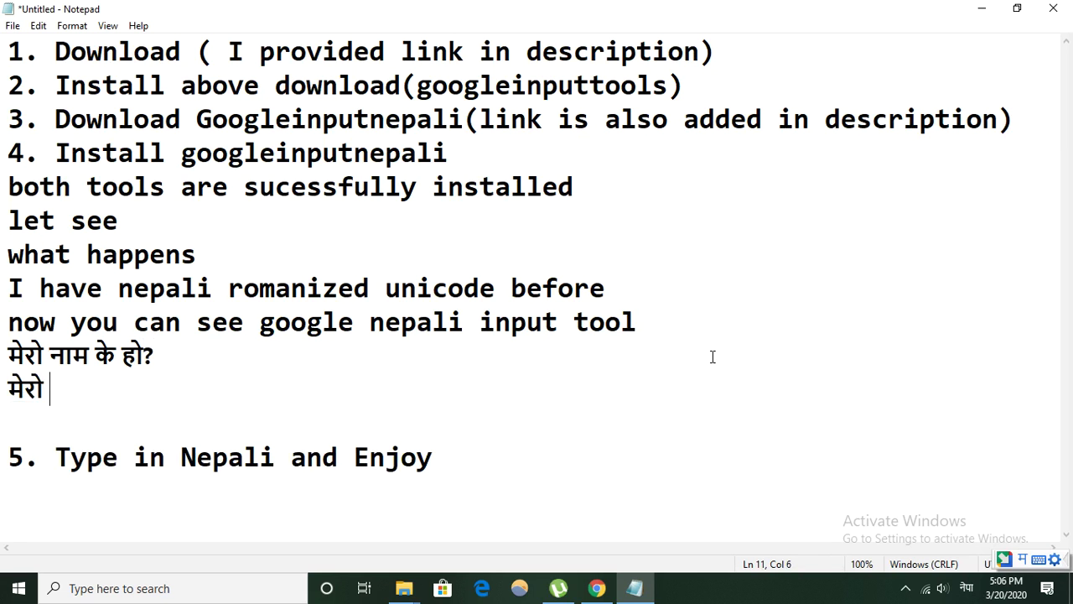
{"action": "type", "text": "m netra "}
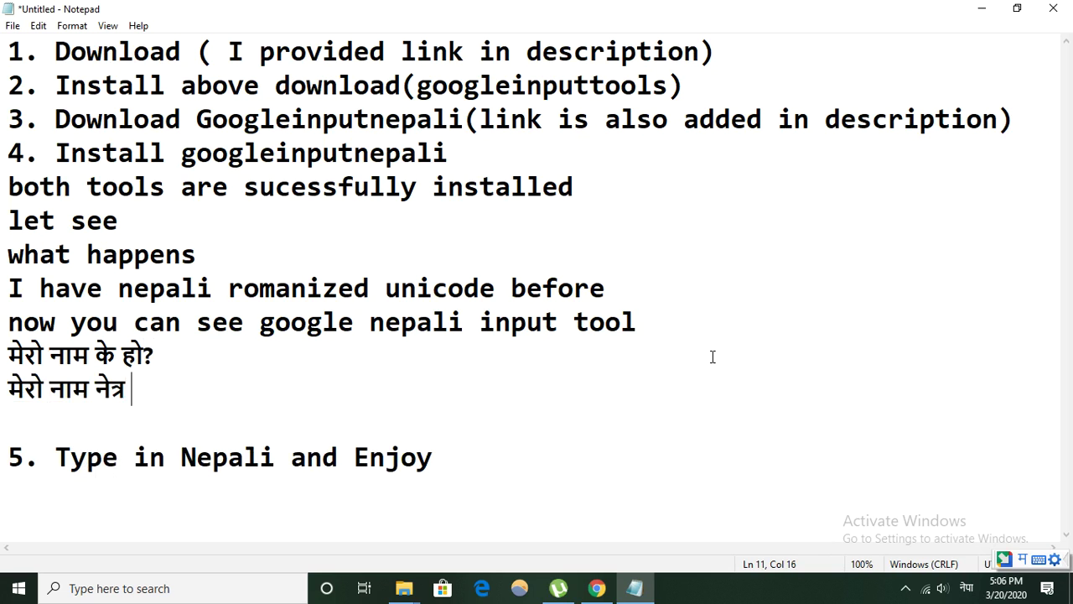
{"action": "type", "text": "prasad "}
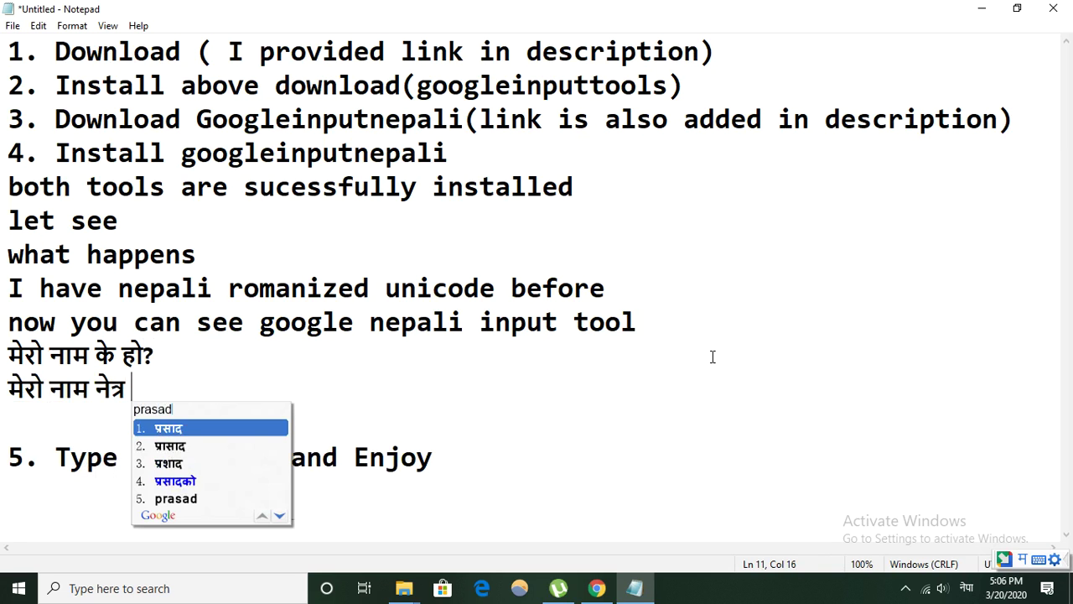
{"action": "type", "text": "neupane"}
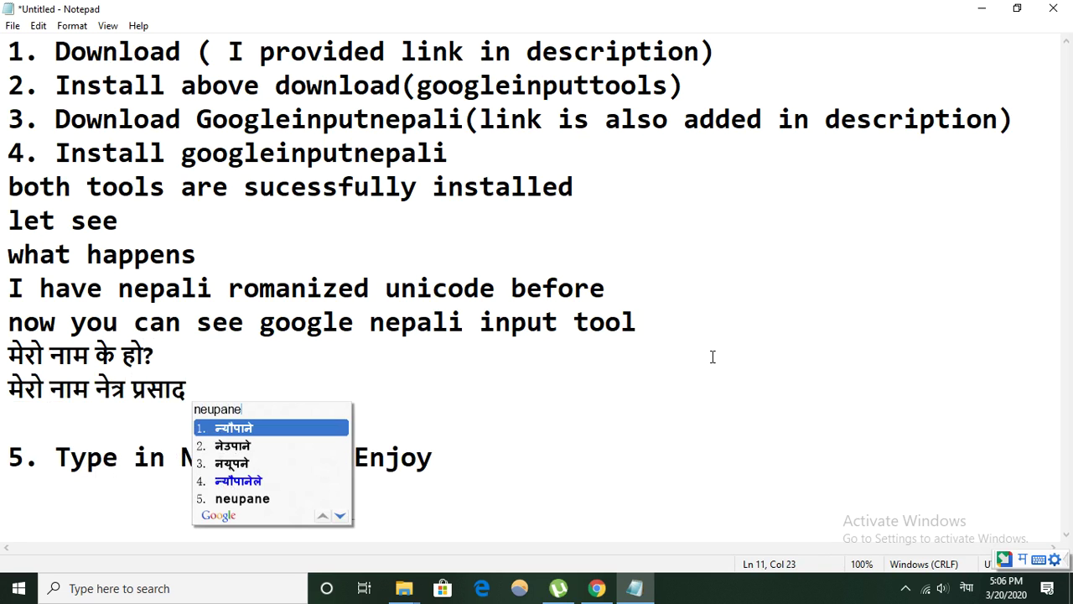
{"action": "key", "text": "Return"}
{"action": "type", "text": "ho"}
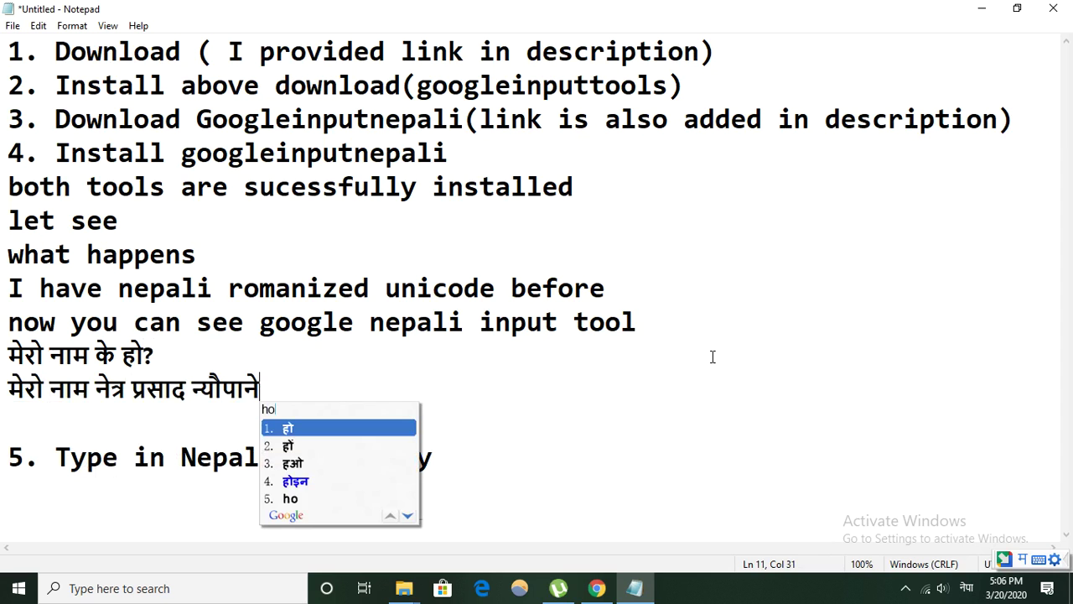
{"action": "key", "text": "Return"}
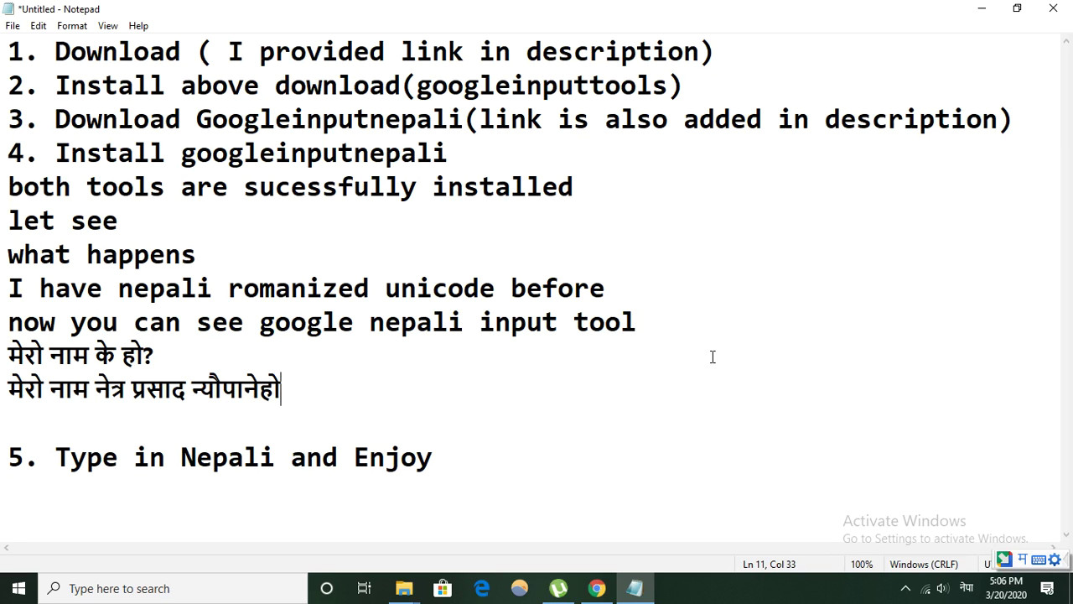
{"action": "key", "text": "Return"}
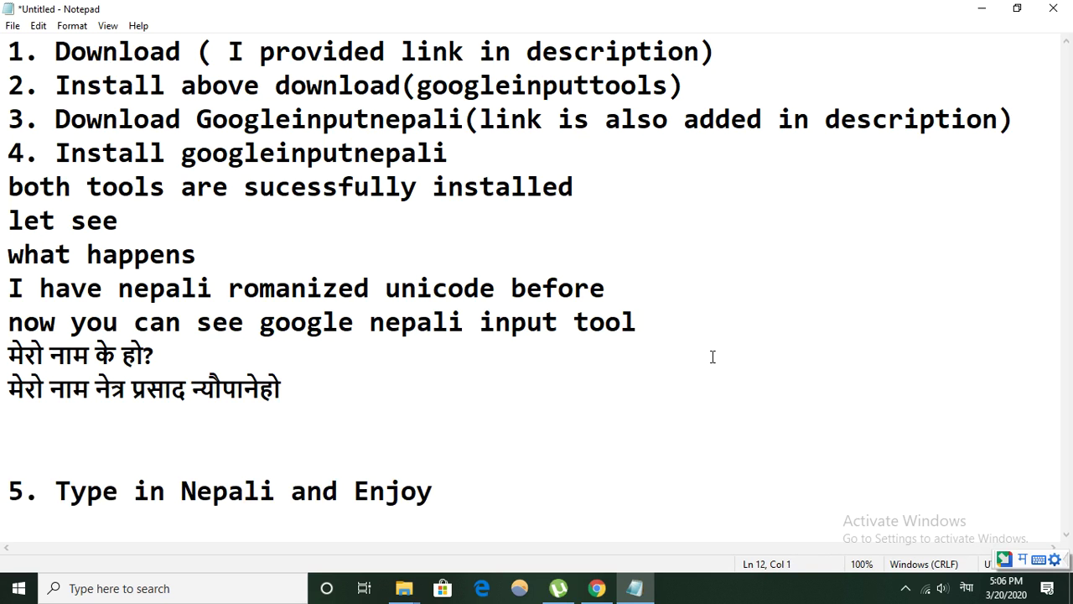
Step: Add the Nepali words "दामी" and "होइन" on separate lines below the name sentence
{"action": "type", "text": "dami"}
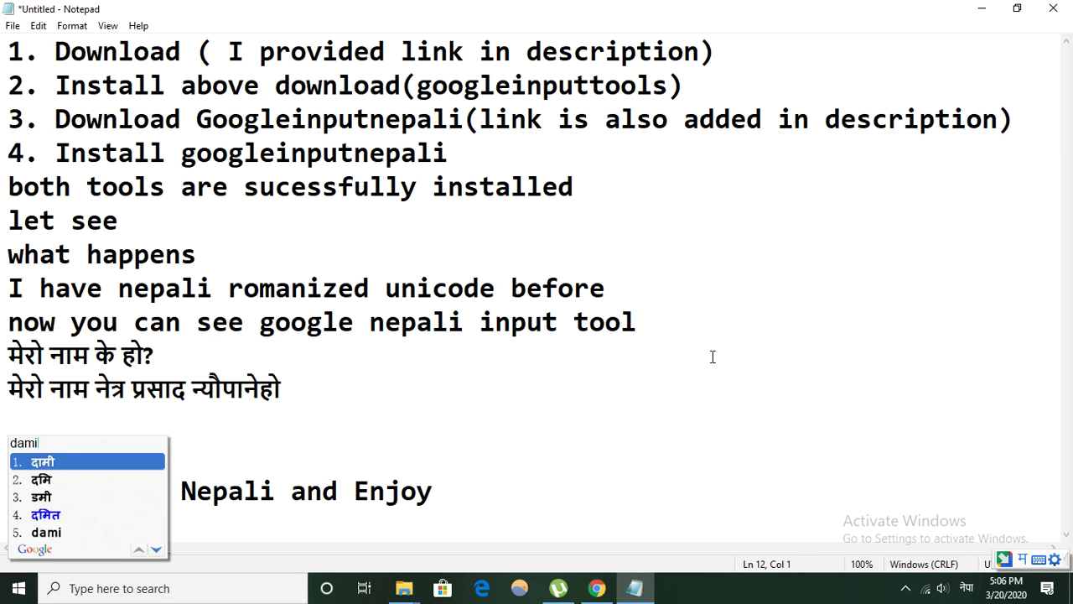
{"action": "key", "text": "Return"}
{"action": "key", "text": "Return"}
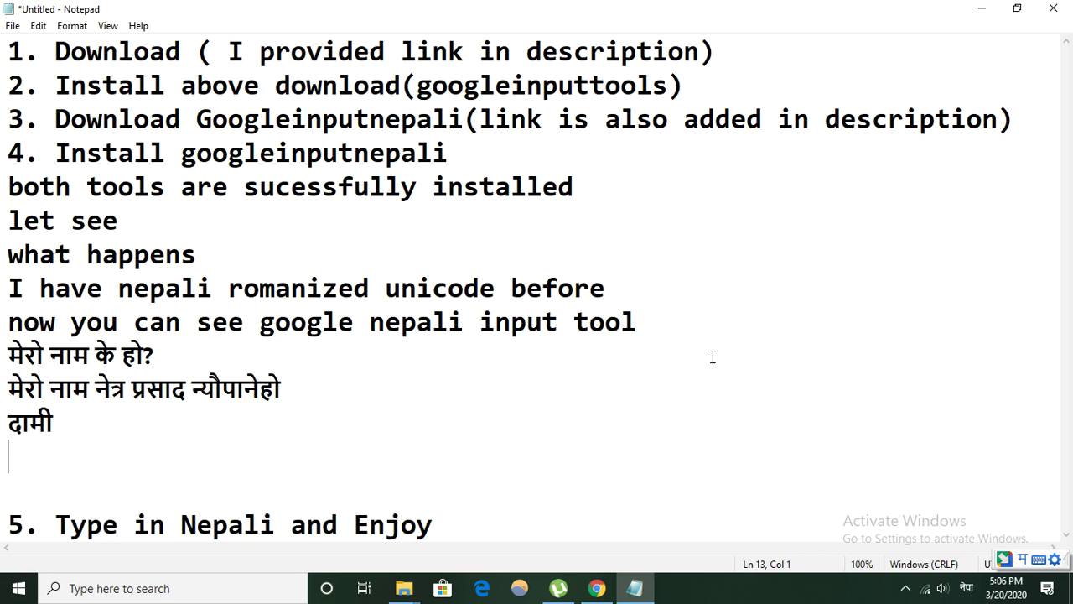
{"action": "type", "text": "hoina"}
{"action": "key", "text": "Return"}
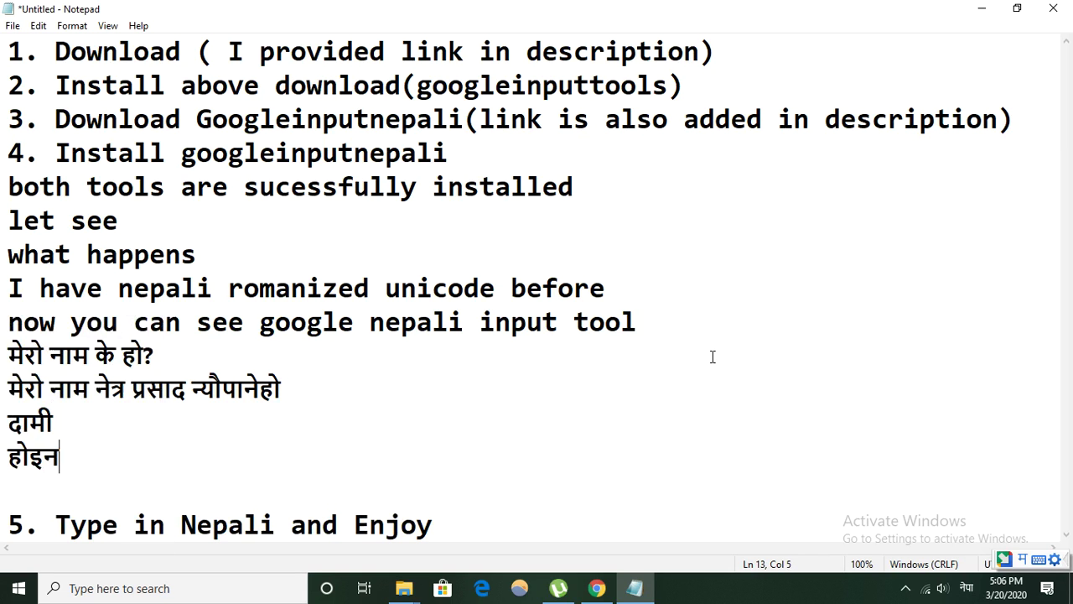
Step: Add the Nepali word "त" on its own line below "होइन"
{"action": "type", "text": "ta"}
{"action": "key", "text": "Return"}
{"action": "key", "text": "BackSpace"}
{"action": "key", "text": "Return"}
{"action": "type", "text": "ta"}
{"action": "key", "text": "Return"}
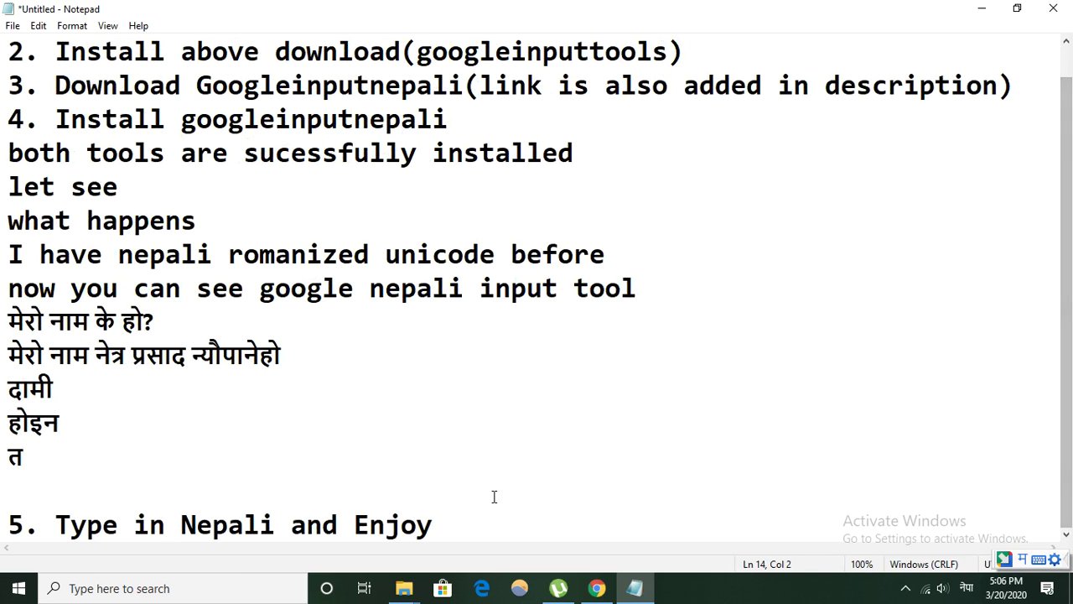
Step: Highlight the text of item 5, "Type in Nepali and Enjoy", and place the cursor at the end of that line
{"action": "left_click_drag", "start_coordinate": [434, 525], "coordinate": [39, 527]}
{"action": "left_click", "coordinate": [502, 513]}
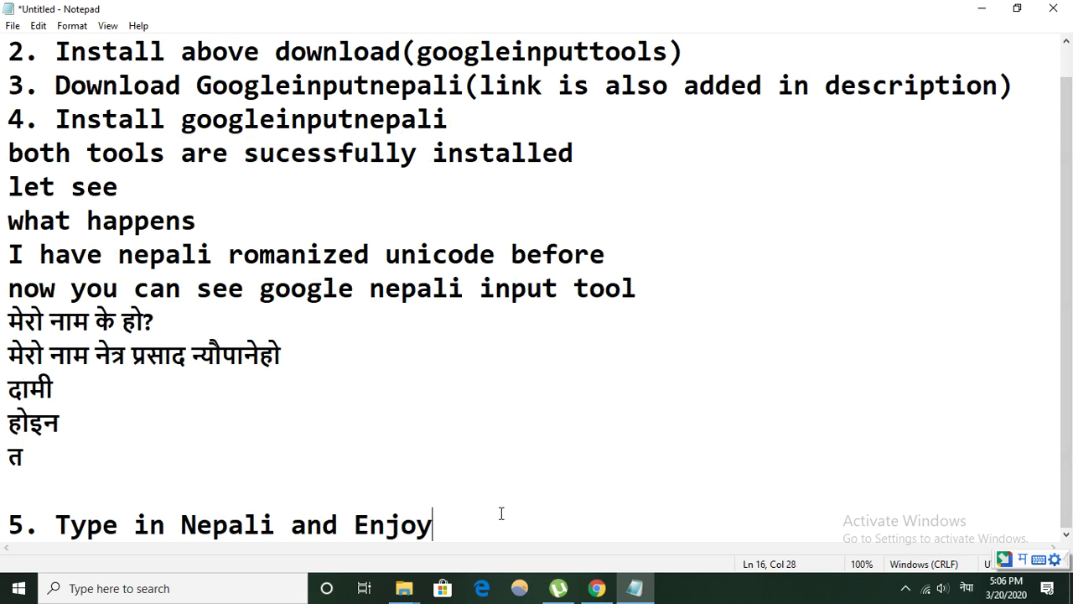